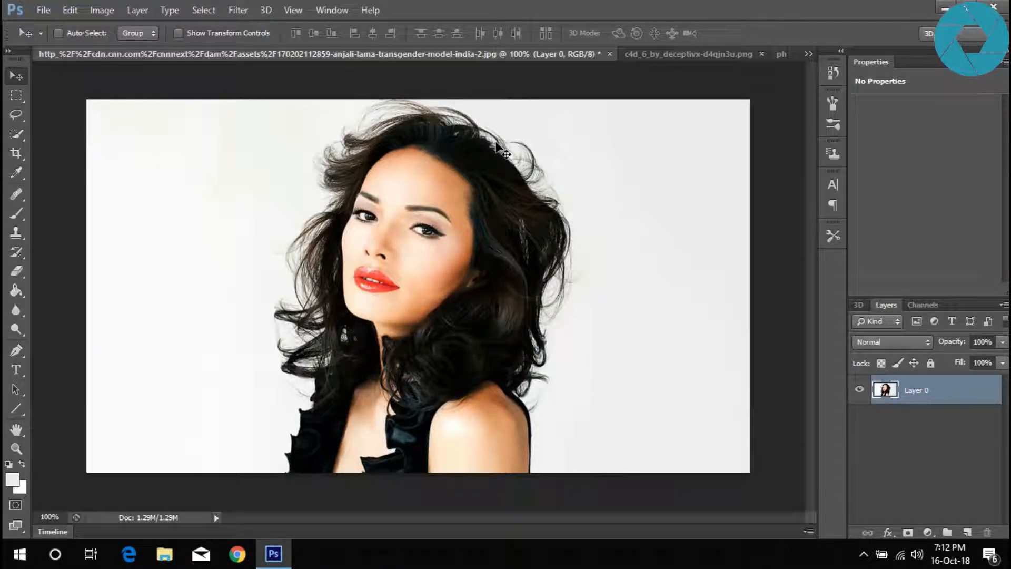
# Step: Look through the open source images, comparing the black shard artwork and the orange light effect with the portrait
pyautogui.click(646, 55)
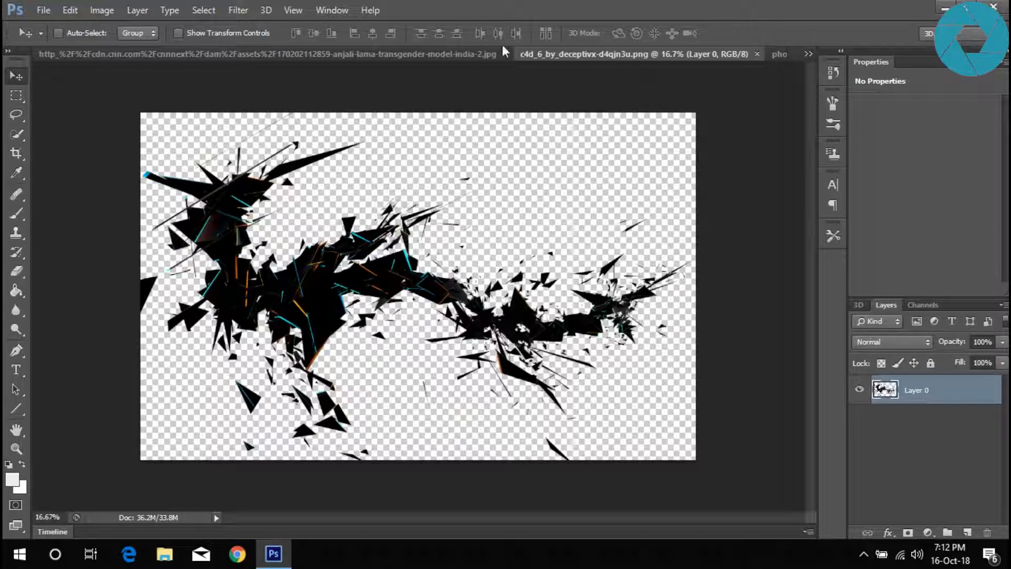
pyautogui.click(777, 55)
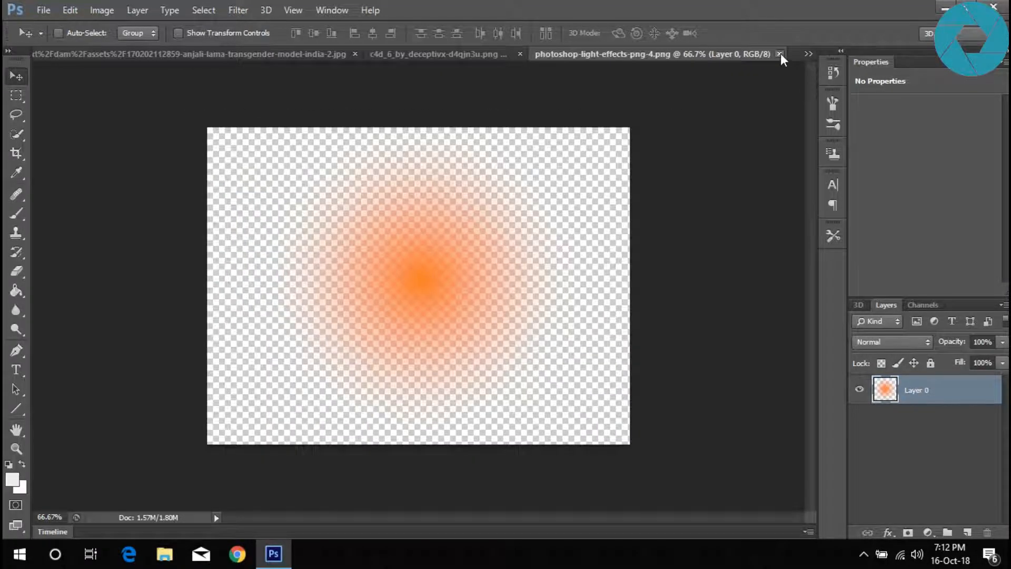
pyautogui.click(808, 56)
pyautogui.click(564, 92)
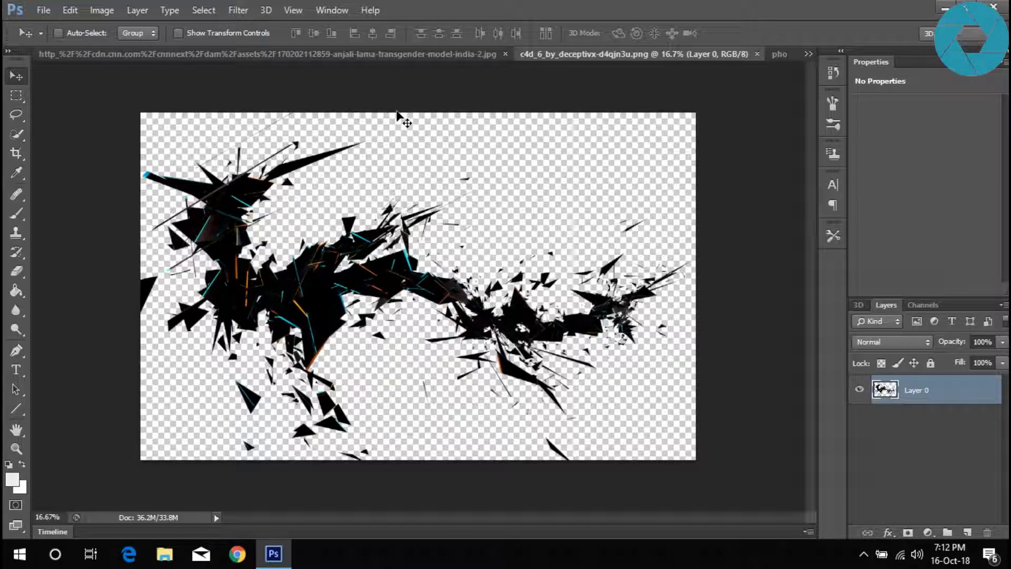
pyautogui.click(309, 57)
pyautogui.click(683, 52)
pyautogui.click(781, 56)
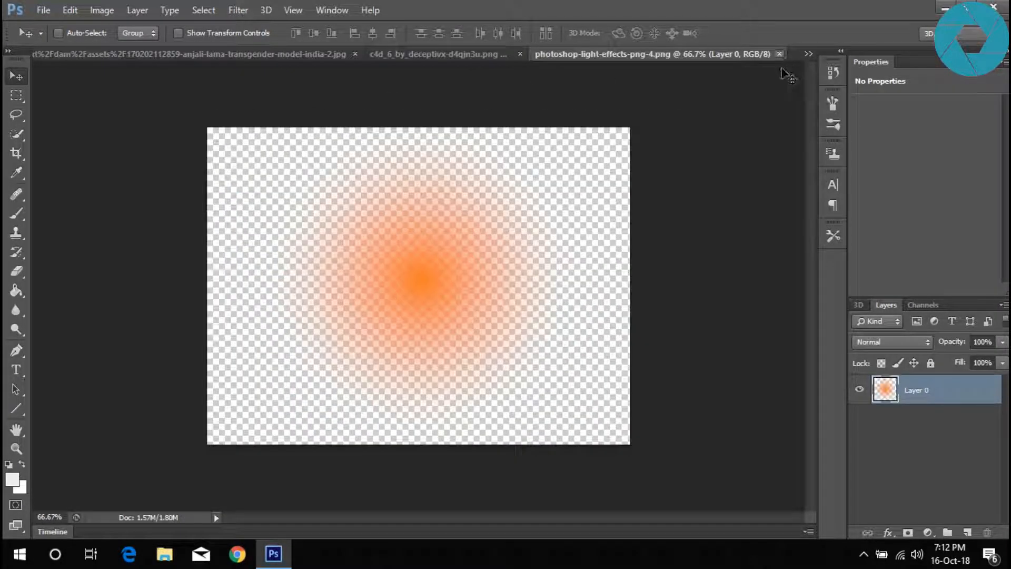
pyautogui.click(809, 54)
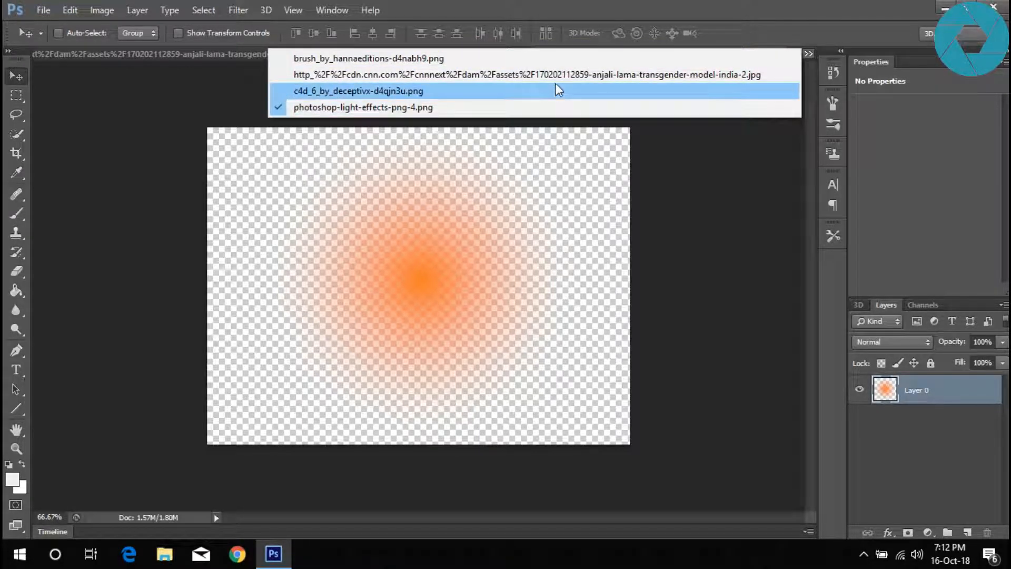
# Step: Copy the brush texture from brush_by_hannaeditions-d4nabh9.png into the portrait document and place it over the woman's lower face
pyautogui.click(545, 60)
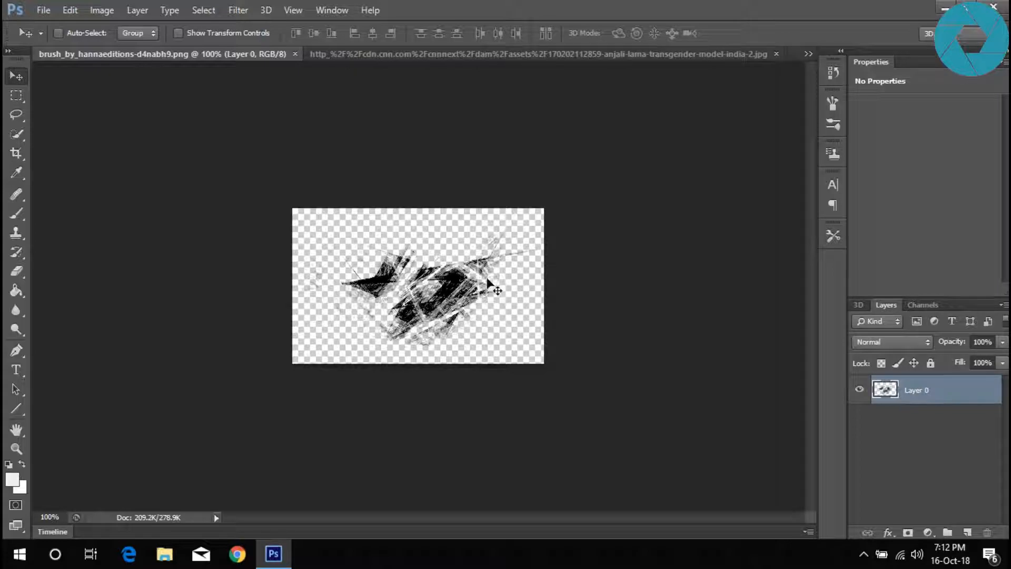
pyautogui.moveTo(365, 56); pyautogui.dragTo(98, 55)
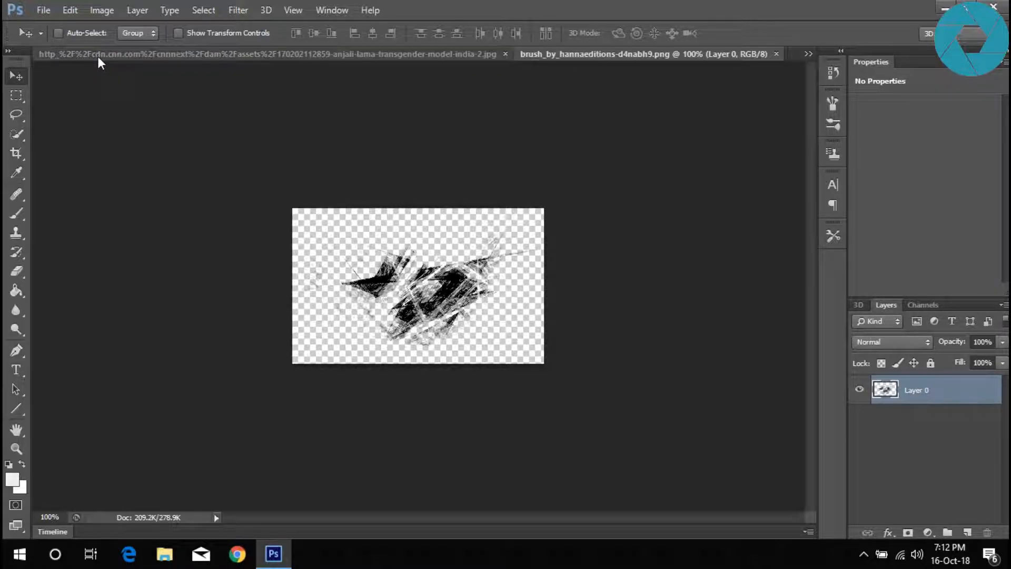
pyautogui.moveTo(485, 308)
pyautogui.mouseDown()
pyautogui.moveTo(214, 73)
pyautogui.moveTo(209, 56)
pyautogui.moveTo(314, 148)
pyautogui.mouseUp()
pyautogui.moveTo(480, 289)
pyautogui.mouseDown()
pyautogui.moveTo(367, 281)
pyautogui.moveTo(397, 294)
pyautogui.mouseUp()
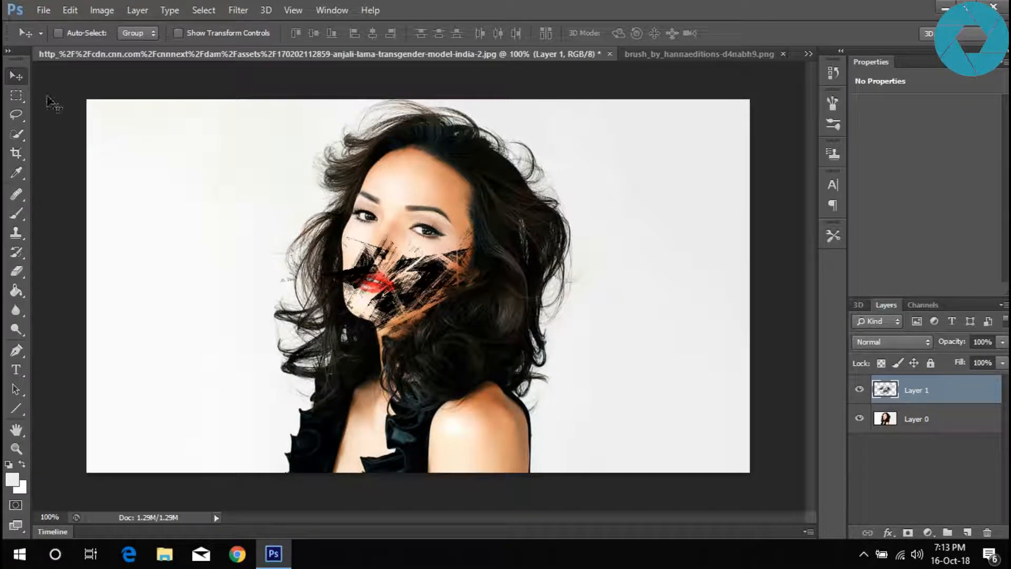
# Step: Enlarge the brush texture to about 192% wide and 243% high, rotate it to about 133° and shift it toward the hair beside her face
pyautogui.click(214, 32)
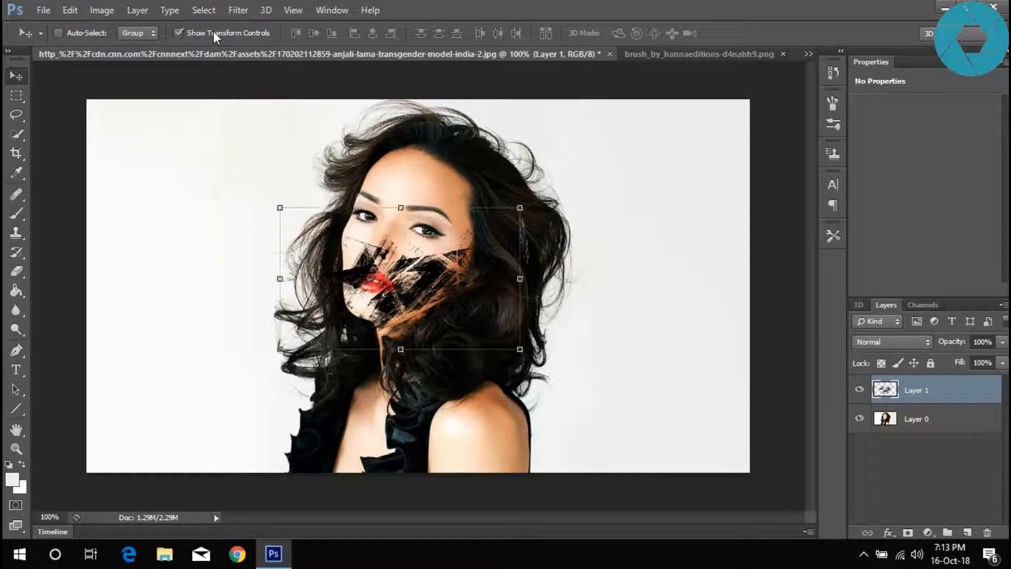
pyautogui.moveTo(535, 194); pyautogui.dragTo(601, 399)
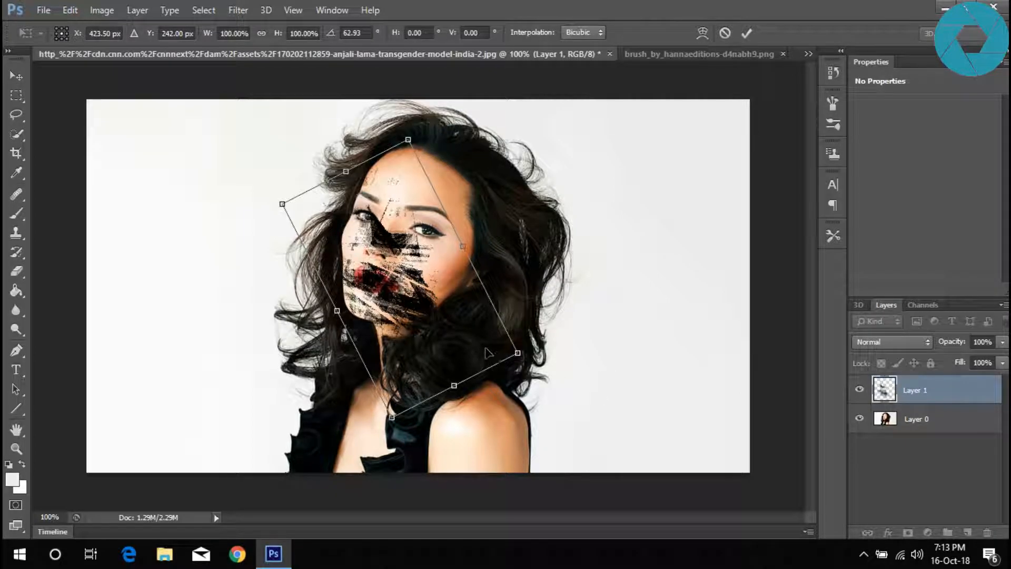
pyautogui.moveTo(373, 327); pyautogui.dragTo(309, 325)
pyautogui.moveTo(427, 351); pyautogui.dragTo(477, 337)
pyautogui.moveTo(519, 138); pyautogui.dragTo(595, 465)
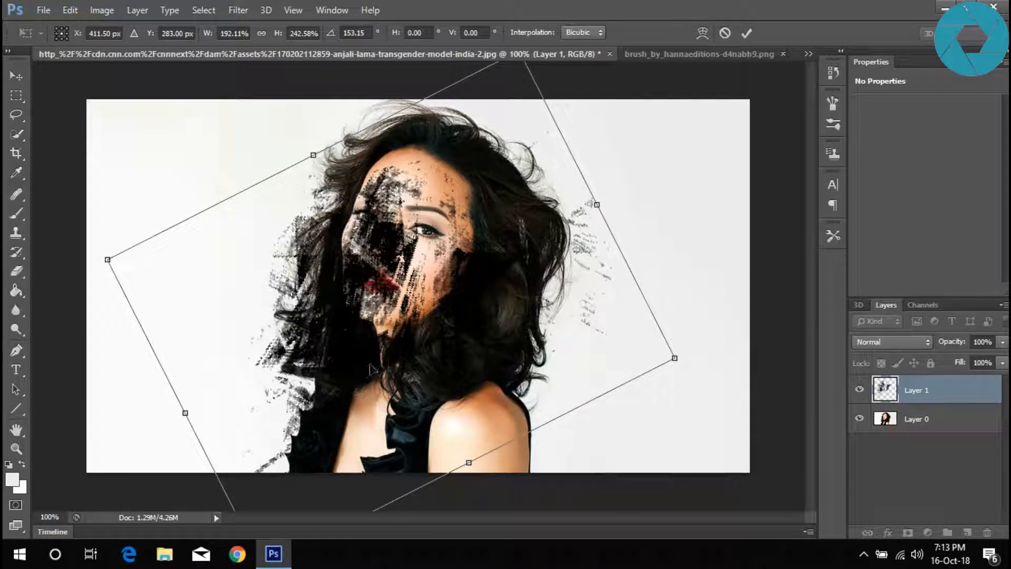
pyautogui.moveTo(623, 147); pyautogui.dragTo(553, 79)
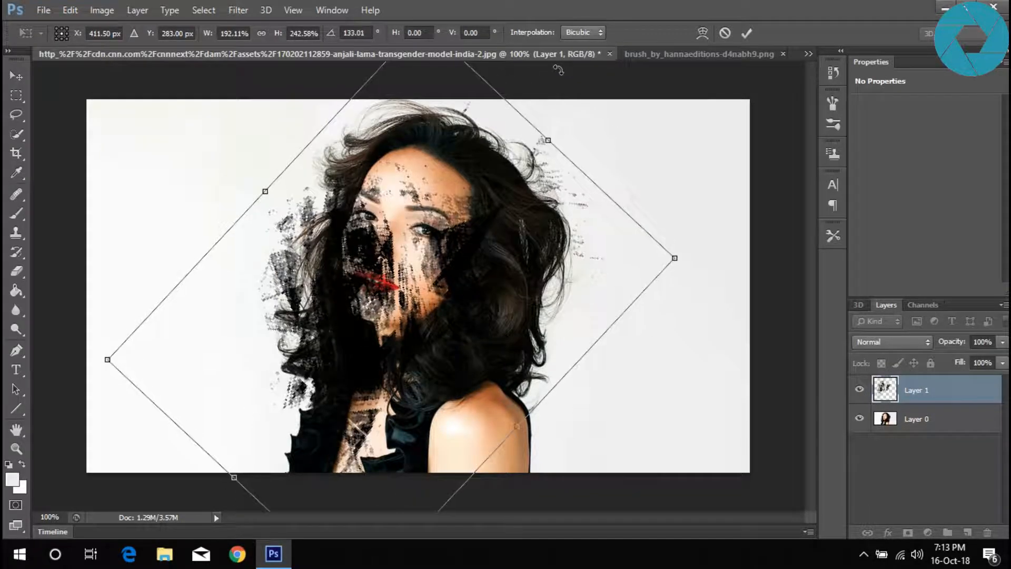
pyautogui.moveTo(437, 279); pyautogui.dragTo(415, 289)
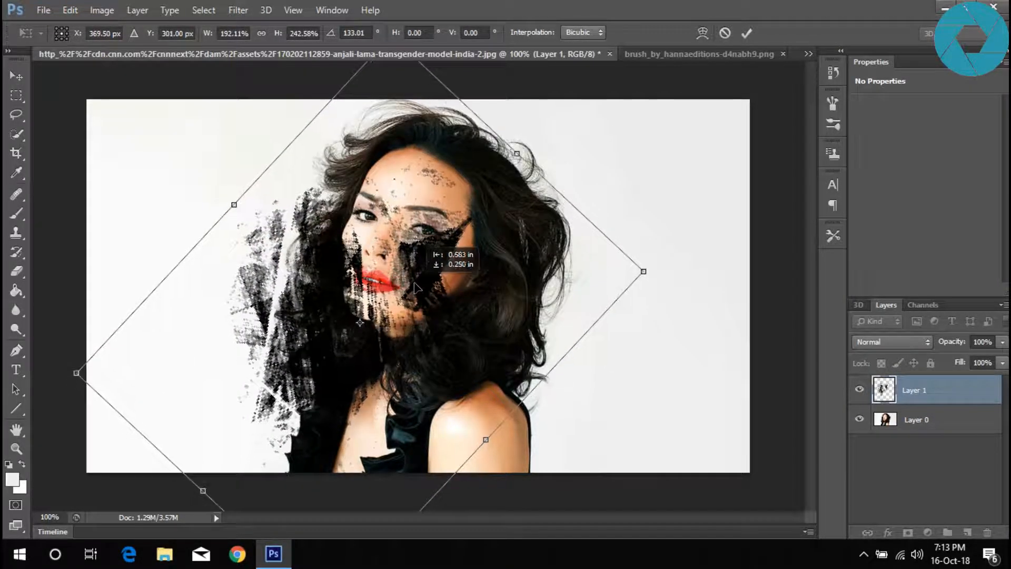
# Step: Rotate the brush texture to about 84°, resize it to about 223% by 202% and move it over the hair left of her face
pyautogui.moveTo(641, 180); pyautogui.dragTo(510, 48)
pyautogui.moveTo(420, 231)
pyautogui.mouseDown()
pyautogui.moveTo(371, 276)
pyautogui.moveTo(406, 243)
pyautogui.mouseUp()
pyautogui.moveTo(549, 138); pyautogui.dragTo(477, 27)
pyautogui.moveTo(380, 281); pyautogui.dragTo(399, 303)
pyautogui.moveTo(545, 155); pyautogui.dragTo(503, 108)
pyautogui.moveTo(371, 253); pyautogui.dragTo(377, 260)
pyautogui.moveTo(208, 345); pyautogui.dragTo(186, 347)
pyautogui.moveTo(367, 303)
pyautogui.mouseDown()
pyautogui.moveTo(359, 289)
pyautogui.moveTo(370, 316)
pyautogui.moveTo(381, 284)
pyautogui.moveTo(349, 296)
pyautogui.mouseUp()
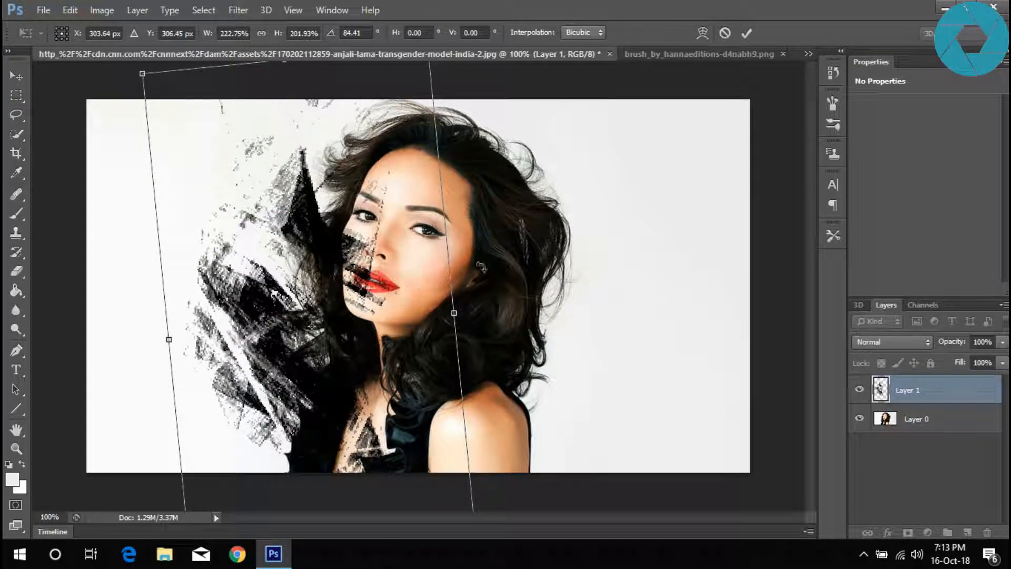
# Step: Fine-tune the brush texture to about 97° rotation and 225% by 204% scale beside her face, and apply the transform
pyautogui.moveTo(474, 181); pyautogui.dragTo(512, 233)
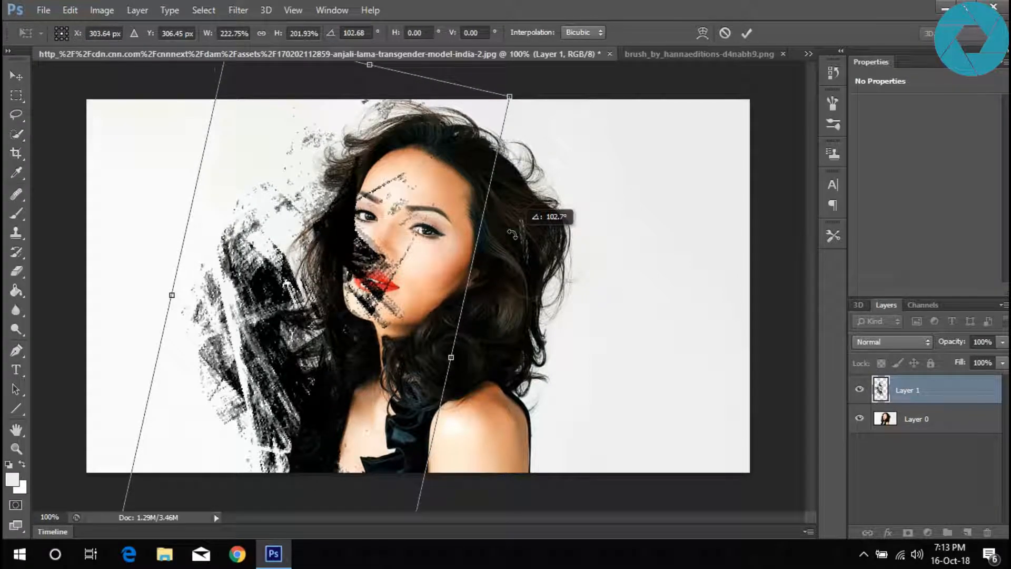
pyautogui.moveTo(512, 233); pyautogui.dragTo(459, 175)
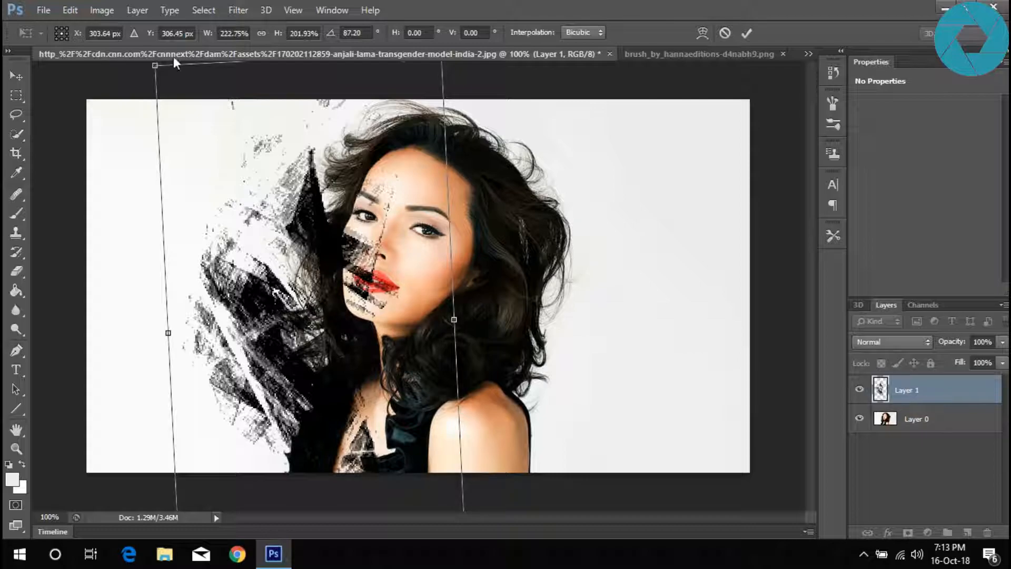
pyautogui.moveTo(154, 67)
pyautogui.mouseDown()
pyautogui.moveTo(208, 123)
pyautogui.moveTo(132, 105)
pyautogui.moveTo(156, 61)
pyautogui.mouseUp()
pyautogui.moveTo(491, 129); pyautogui.dragTo(514, 167)
pyautogui.moveTo(367, 202)
pyautogui.mouseDown()
pyautogui.moveTo(380, 220)
pyautogui.moveTo(381, 210)
pyautogui.mouseUp()
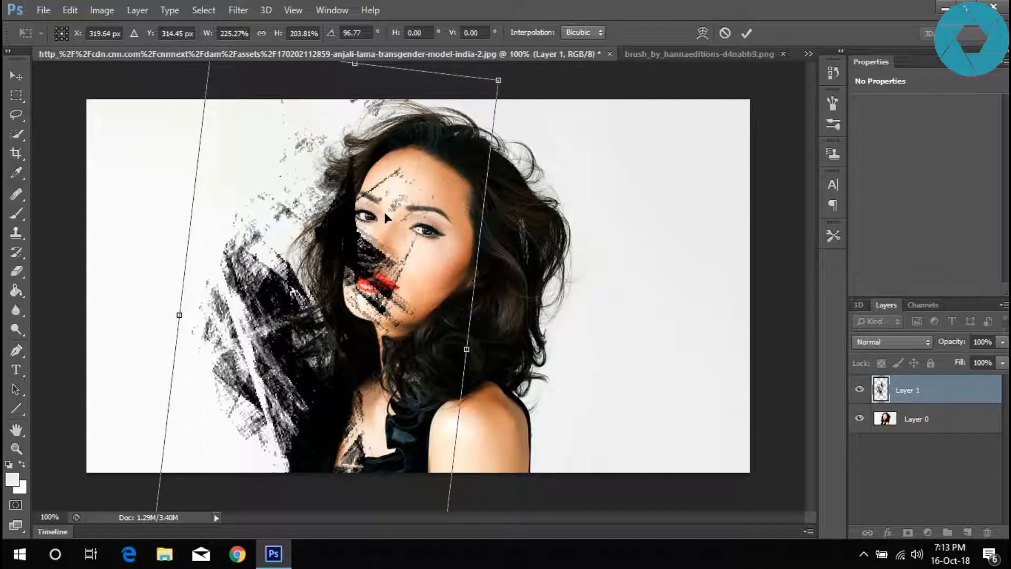
pyautogui.click(751, 33)
# Step: Add a layer mask to Layer 1 and hide the texture on the forehead by painting black with a soft 38 px brush
pyautogui.click(908, 533)
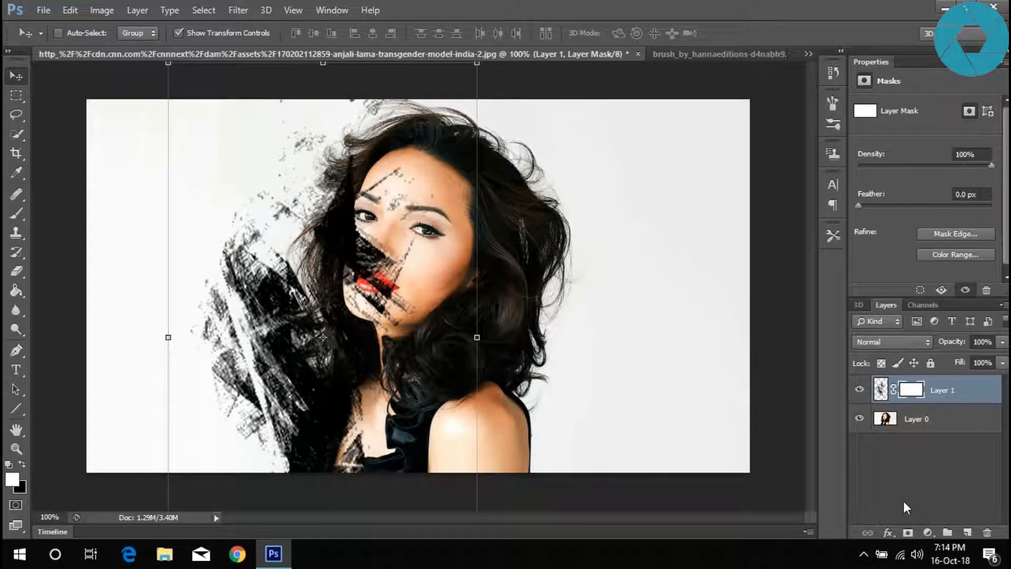
pyautogui.click(16, 214)
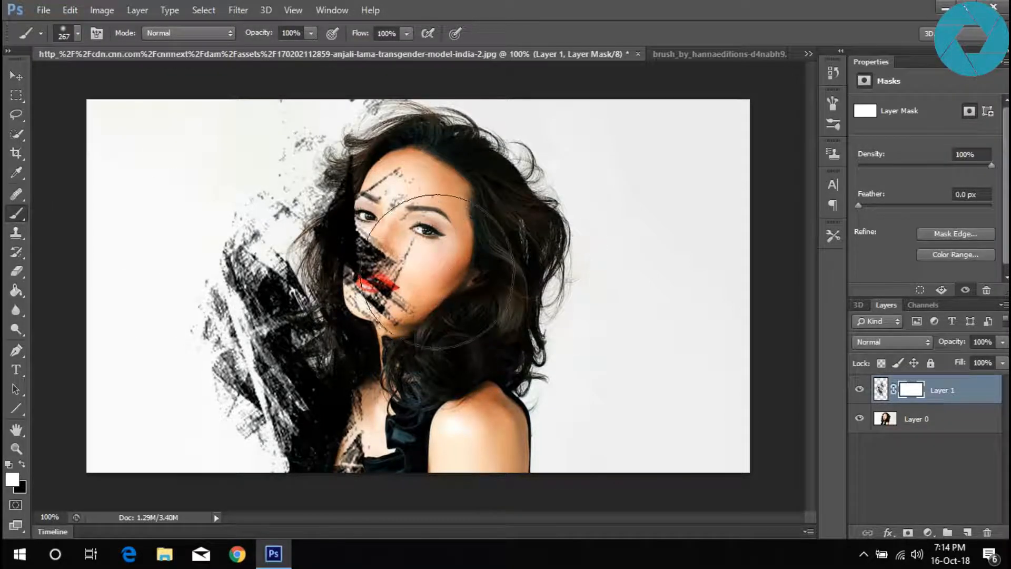
pyautogui.rightClick(445, 250)
pyautogui.click(488, 237)
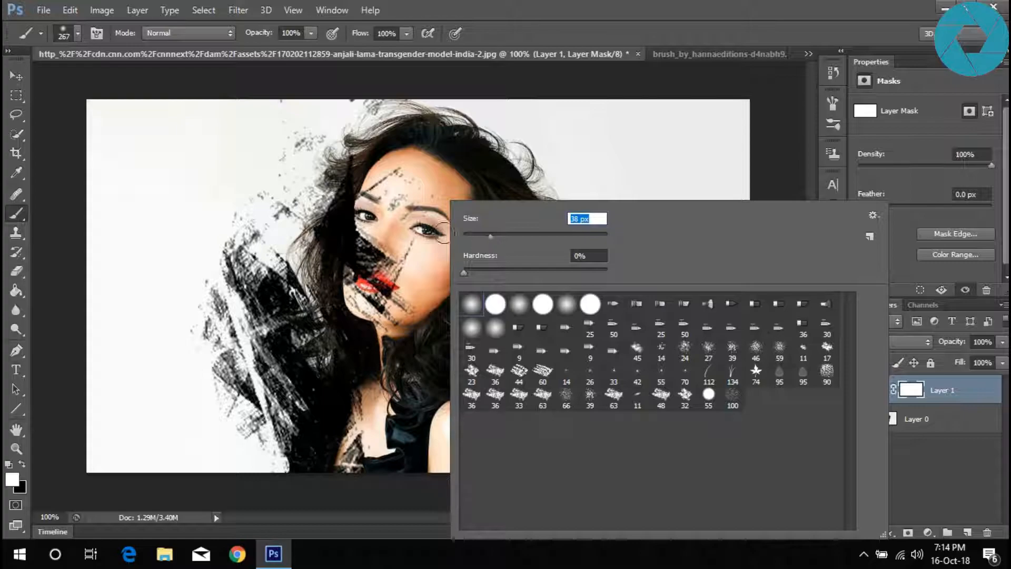
pyautogui.click(414, 202)
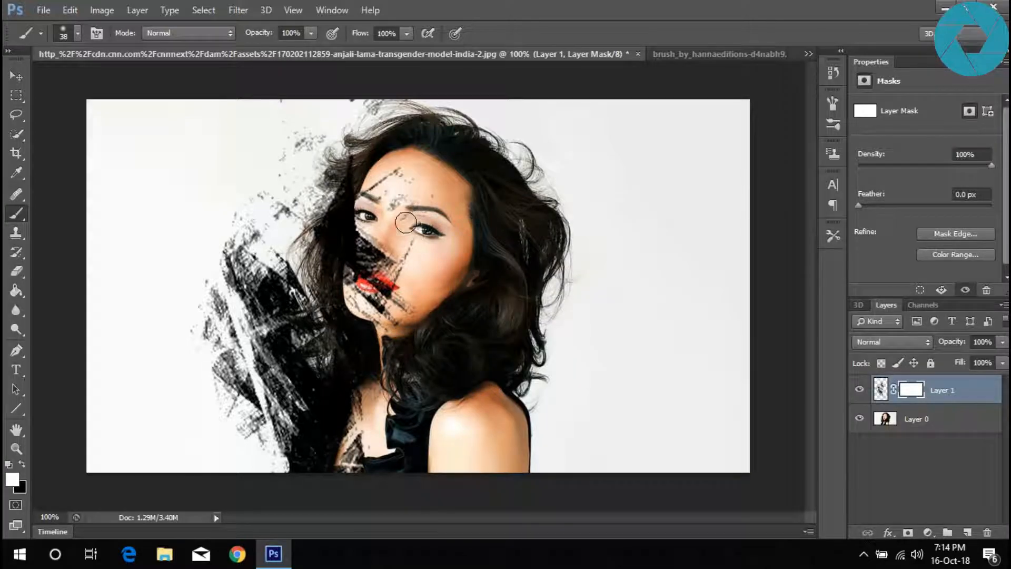
pyautogui.click(24, 464)
pyautogui.moveTo(434, 188)
pyautogui.mouseDown()
pyautogui.moveTo(383, 215)
pyautogui.moveTo(399, 182)
pyautogui.moveTo(373, 187)
pyautogui.moveTo(402, 182)
pyautogui.mouseUp()
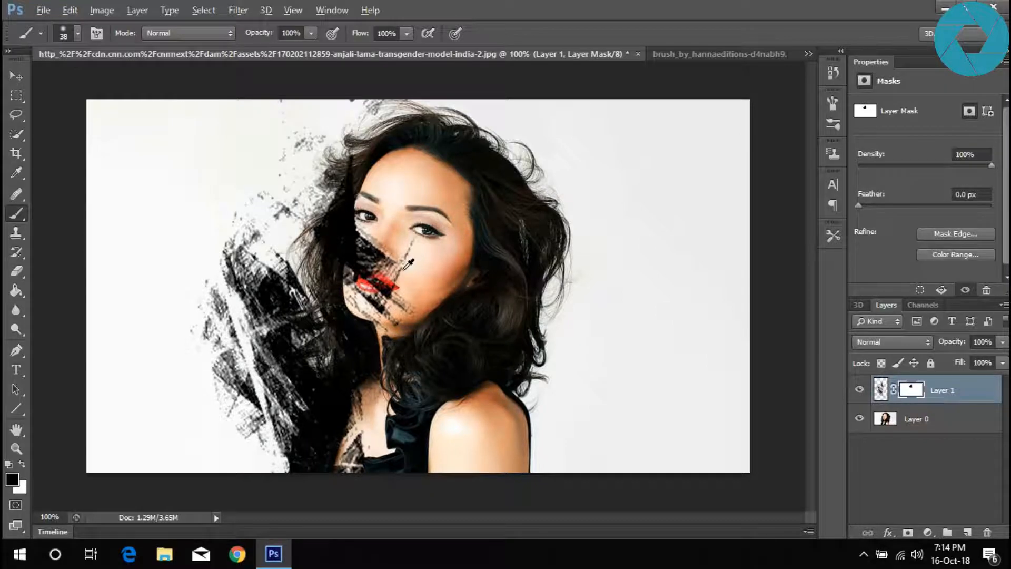
# Step: Mask the remaining brush texture off the woman's face, neck and chest with a 59 px soft black brush
pyautogui.scroll(3, 404, 271)
pyautogui.rightClick(463, 240)
pyautogui.moveTo(496, 237); pyautogui.dragTo(504, 237)
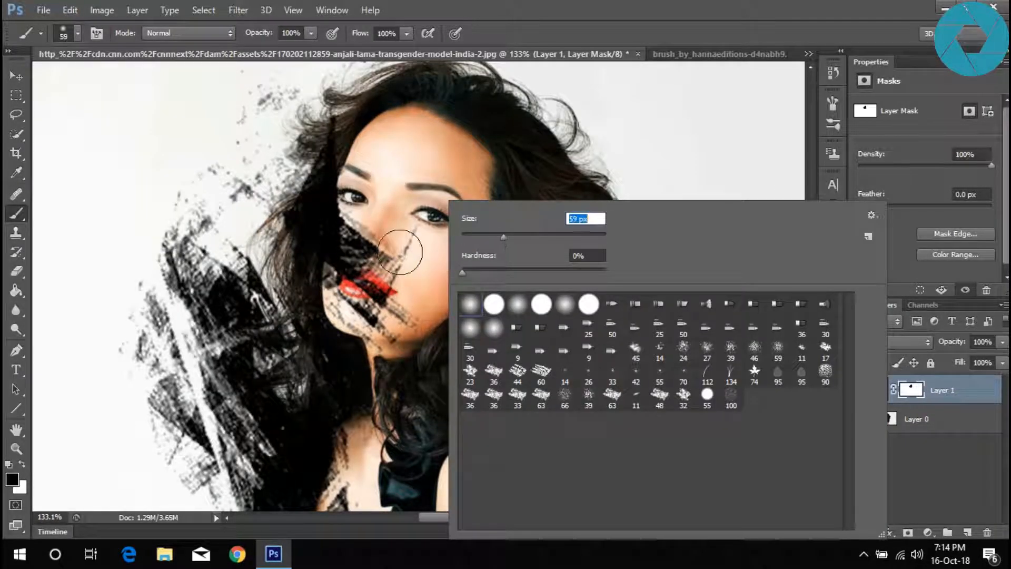
pyautogui.moveTo(413, 230)
pyautogui.mouseDown()
pyautogui.moveTo(412, 300)
pyautogui.moveTo(396, 284)
pyautogui.moveTo(396, 253)
pyautogui.moveTo(346, 343)
pyautogui.moveTo(393, 207)
pyautogui.moveTo(348, 268)
pyautogui.moveTo(324, 265)
pyautogui.moveTo(334, 189)
pyautogui.moveTo(355, 147)
pyautogui.moveTo(337, 171)
pyautogui.moveTo(343, 137)
pyautogui.mouseUp()
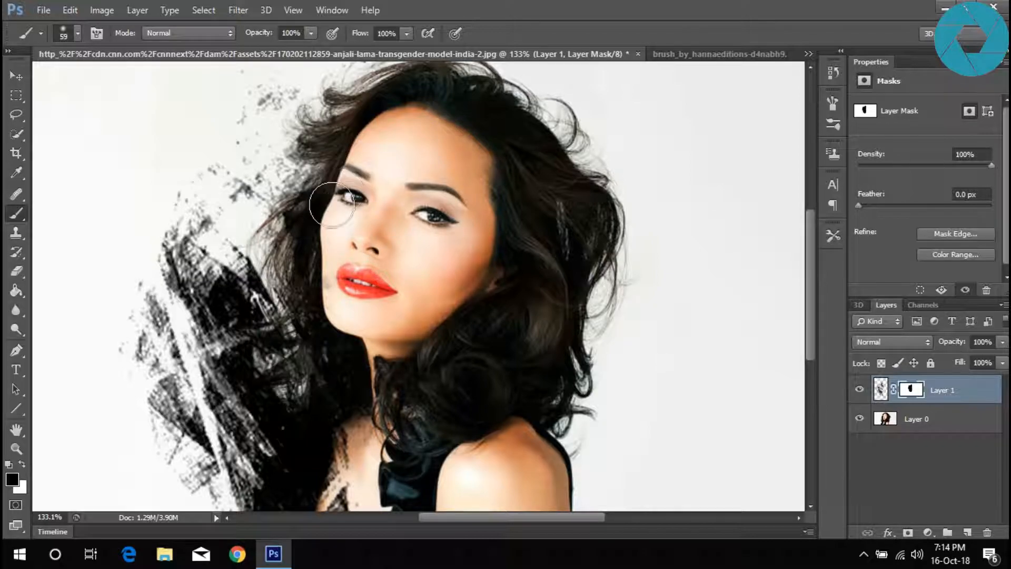
pyautogui.scroll(-3, 416, 316)
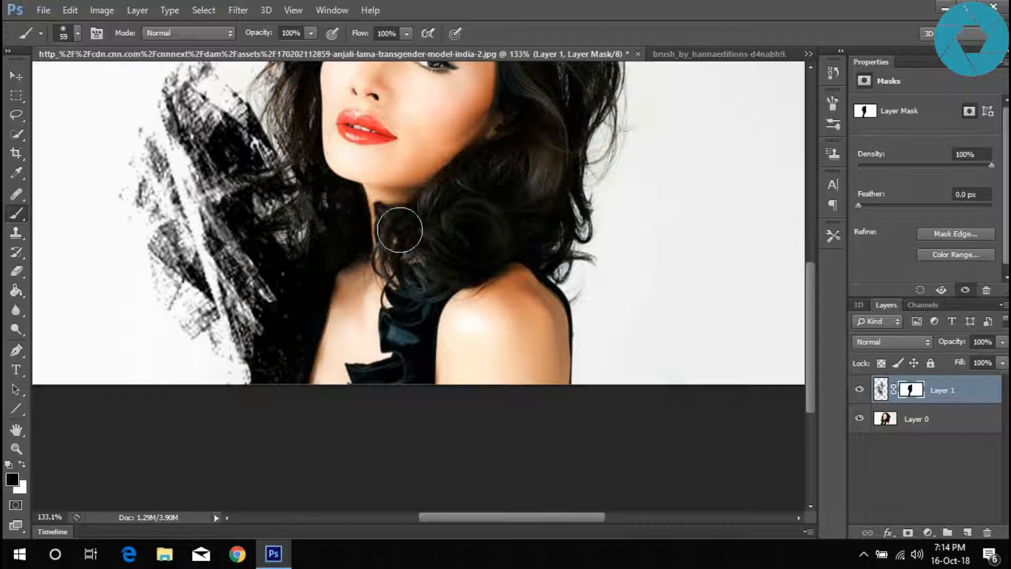
pyautogui.scroll(2, 391, 293)
pyautogui.scroll(4, 379, 266)
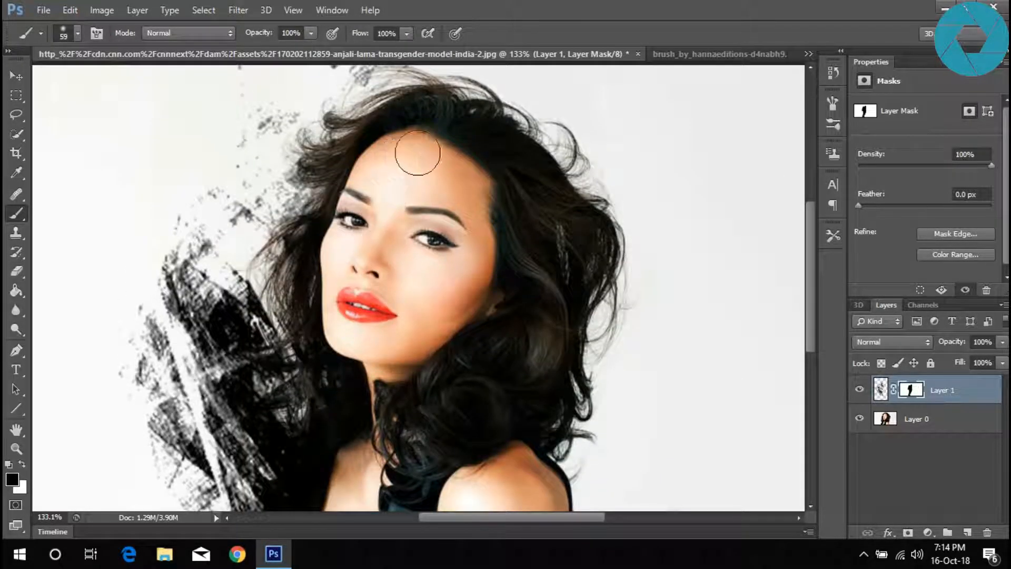
pyautogui.scroll(-2, 425, 150)
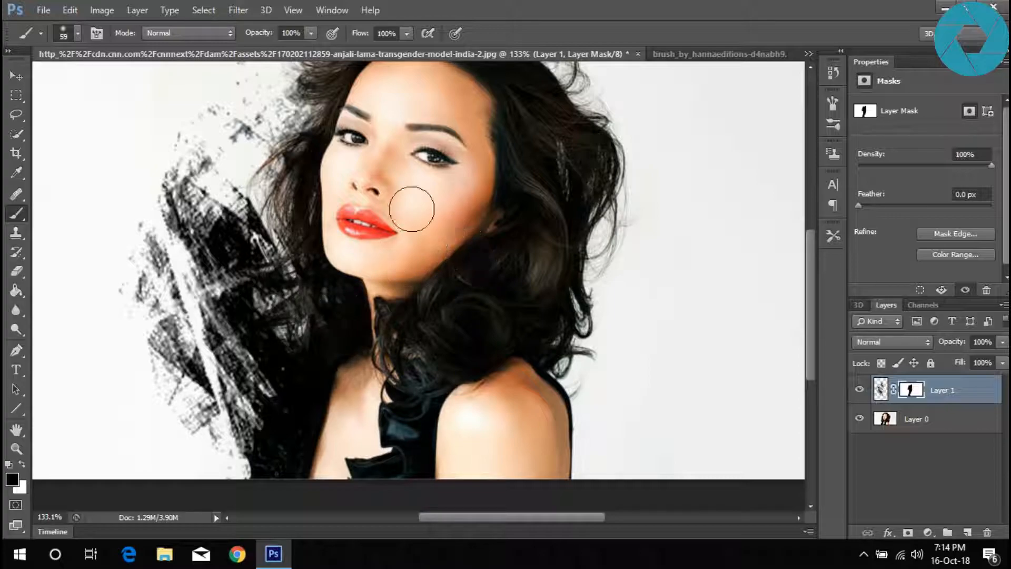
pyautogui.scroll(-3, 412, 209)
pyautogui.scroll(2, 411, 209)
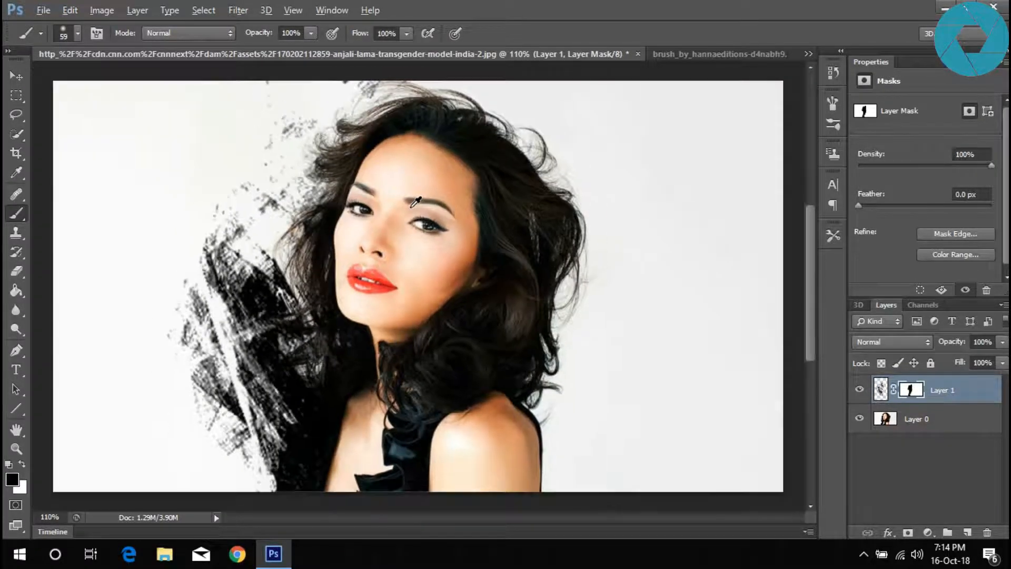
# Step: Close the brush texture document and copy the black shards from c4d_6_by_deceptivx-d4qjn3u.png into the portrait document
pyautogui.click(15, 79)
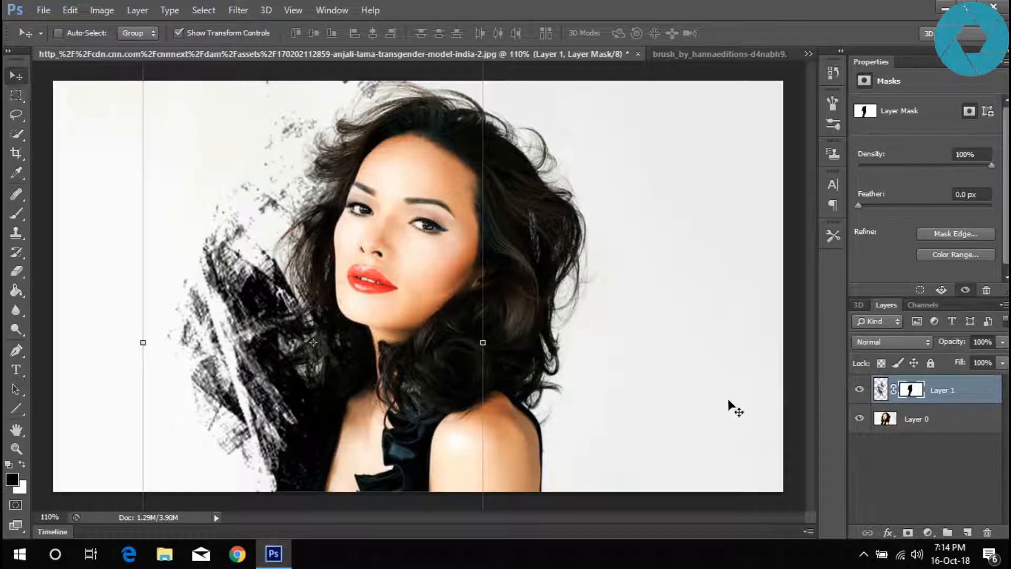
pyautogui.click(685, 53)
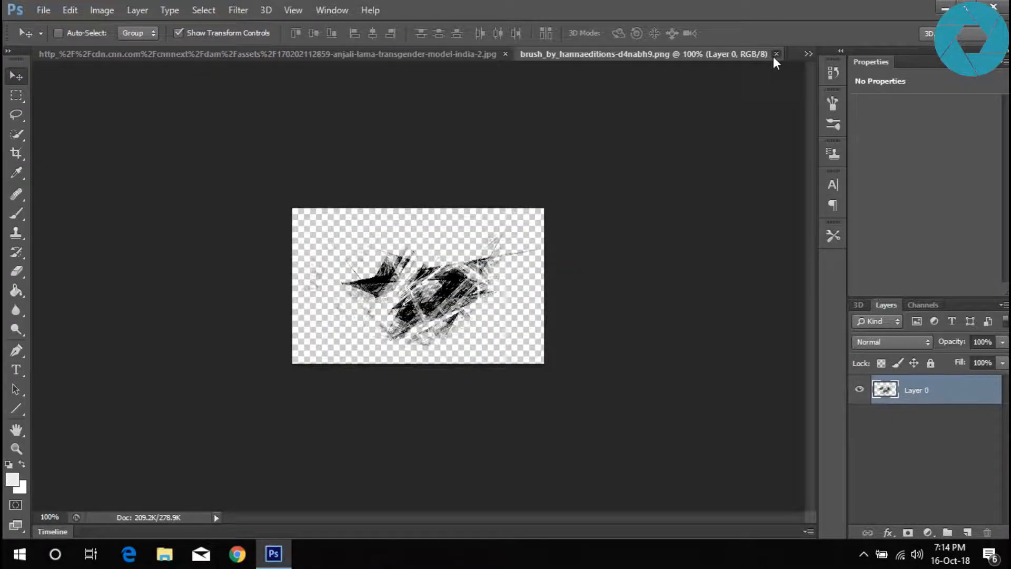
pyautogui.click(776, 54)
pyautogui.click(688, 53)
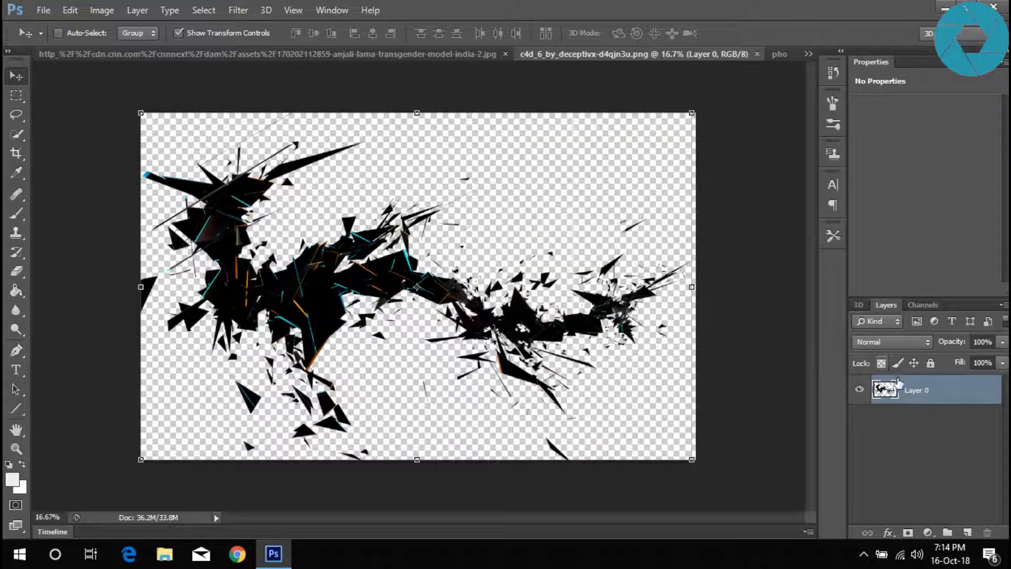
pyautogui.moveTo(387, 224); pyautogui.dragTo(420, 289)
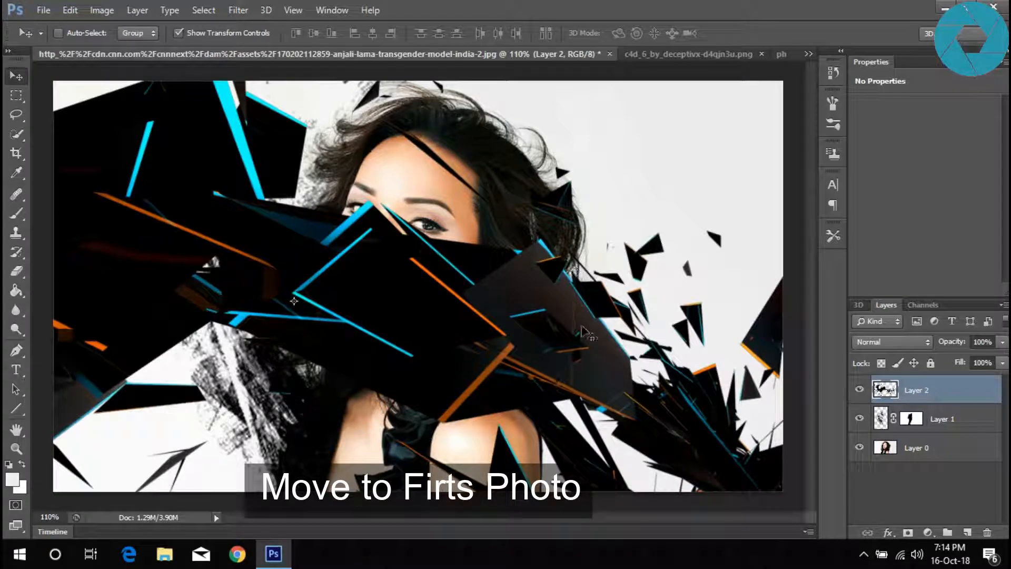
# Step: Scale the shard layer down to about 17% wide and 12% high so it fits over the portrait
pyautogui.scroll(-5, 406, 229)
pyautogui.scroll(-5, 406, 233)
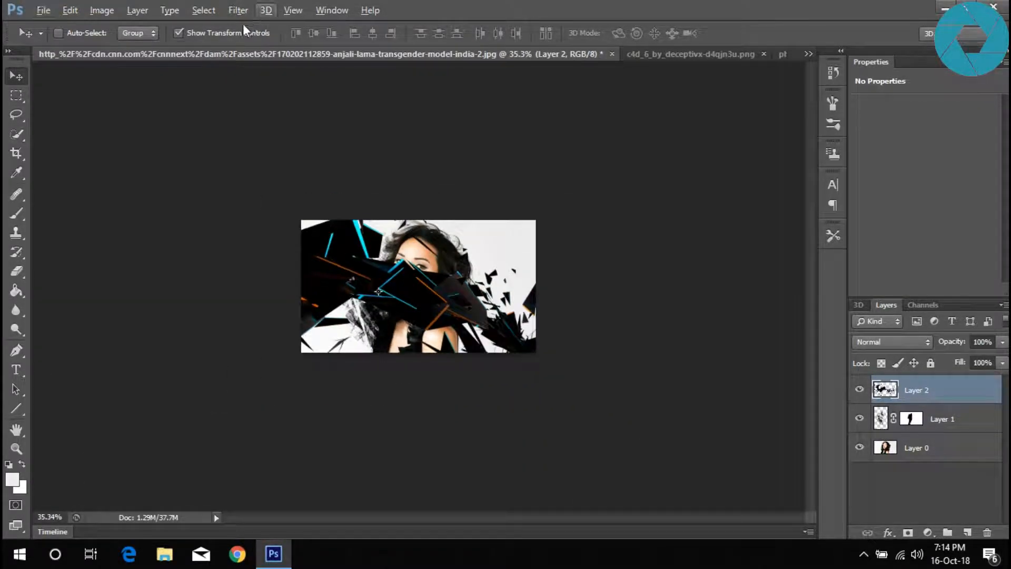
pyautogui.hotkey('ctrl', 't')
pyautogui.moveTo(636, 139); pyautogui.dragTo(438, 295)
pyautogui.scroll(5, 473, 254)
pyautogui.scroll(2, 505, 231)
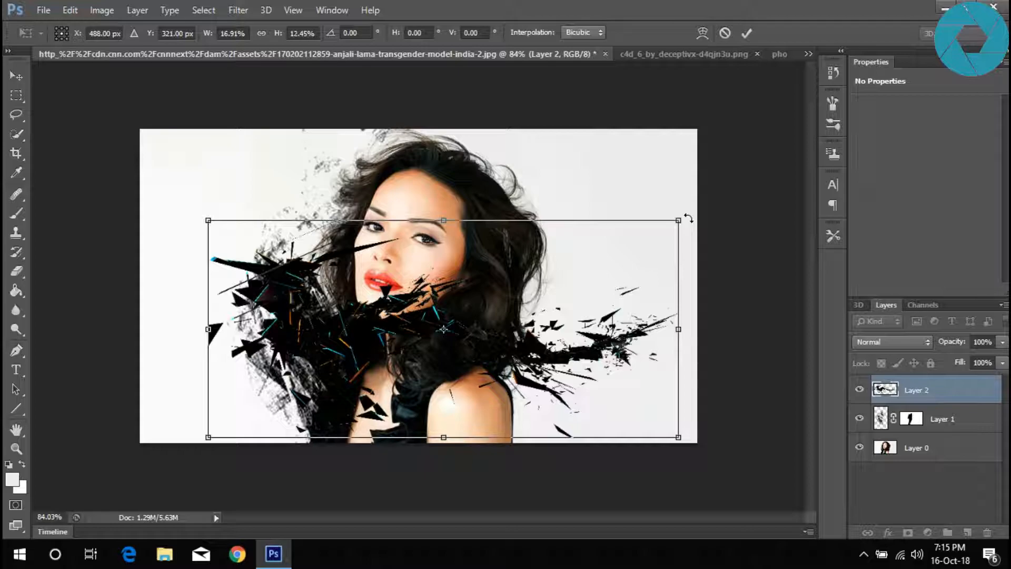
# Step: Rotate the shard layer to about -97.8° and resize it to about 12.9% wide and 16.7% high beside the woman's hair
pyautogui.moveTo(673, 200); pyautogui.dragTo(225, 305)
pyautogui.moveTo(439, 350); pyautogui.dragTo(499, 271)
pyautogui.moveTo(648, 210); pyautogui.dragTo(718, 274)
pyautogui.moveTo(569, 303); pyautogui.dragTo(581, 315)
pyautogui.moveTo(709, 243); pyautogui.dragTo(694, 223)
pyautogui.moveTo(508, 329); pyautogui.dragTo(507, 327)
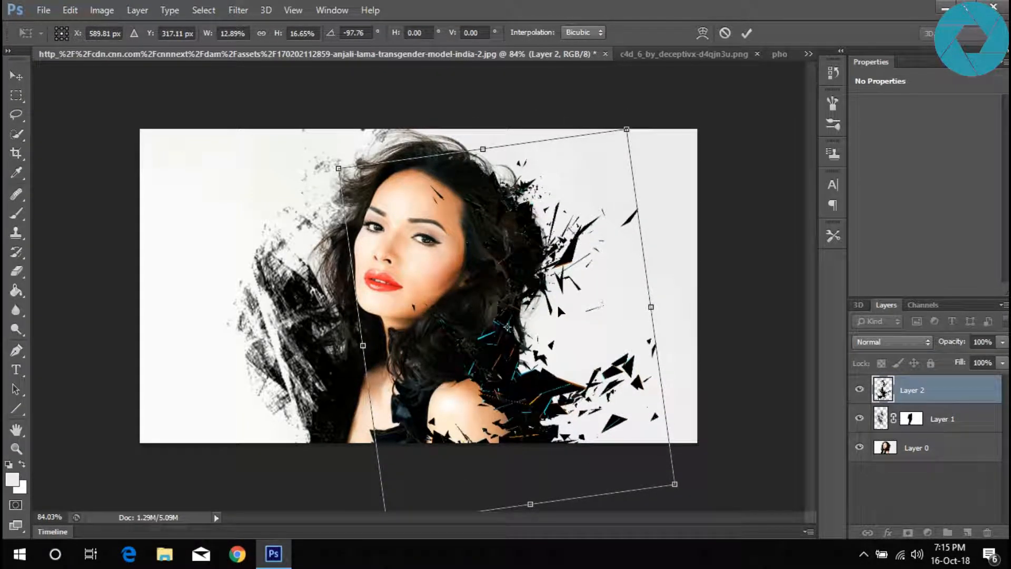
# Step: Enlarge the rotated shards to about 15.6% wide and 18.7% high and fit them along the hair and shoulder facing the empty background
pyautogui.moveTo(589, 333); pyautogui.dragTo(598, 330)
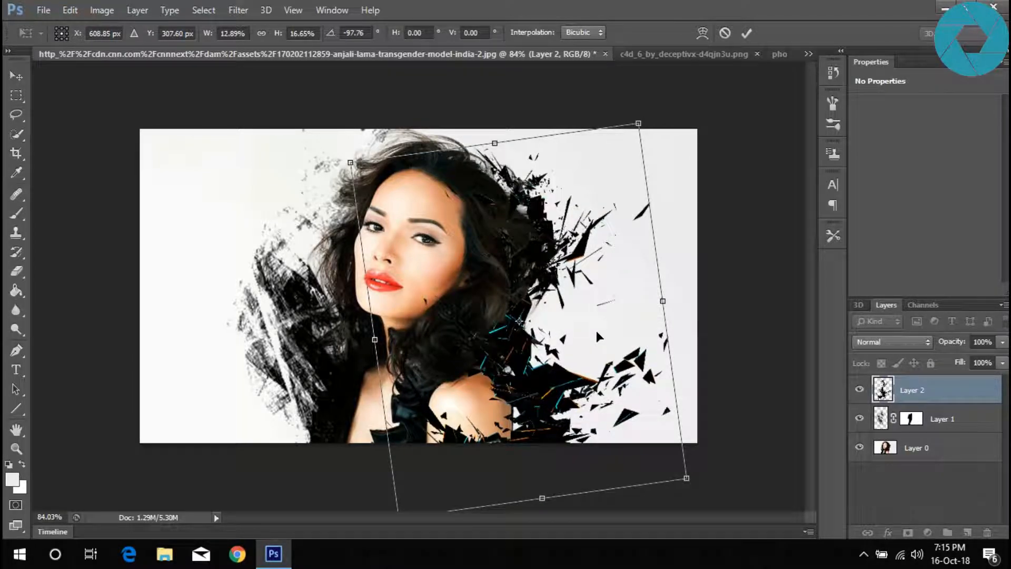
pyautogui.moveTo(589, 339); pyautogui.dragTo(589, 324)
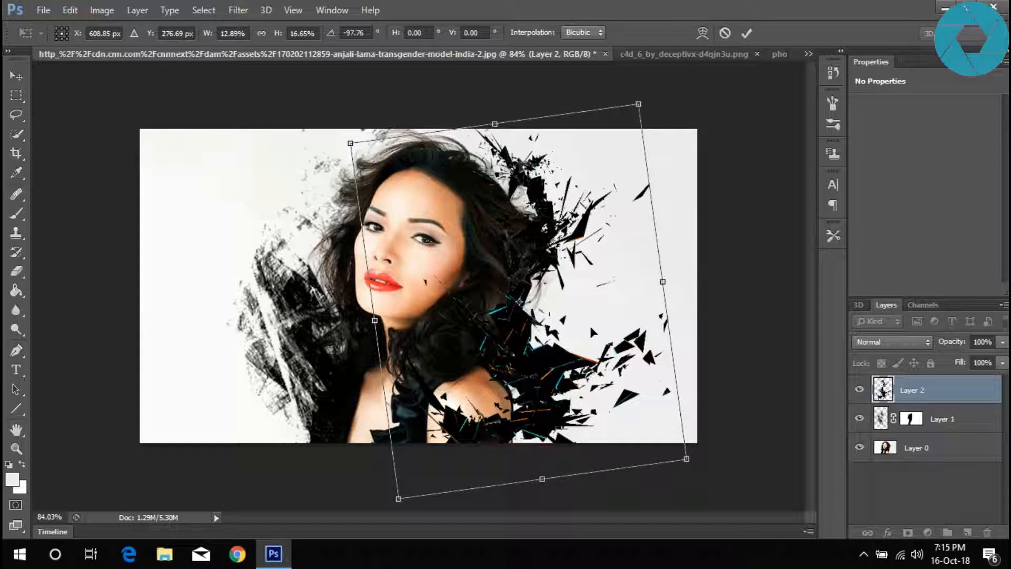
pyautogui.moveTo(685, 459); pyautogui.dragTo(708, 484)
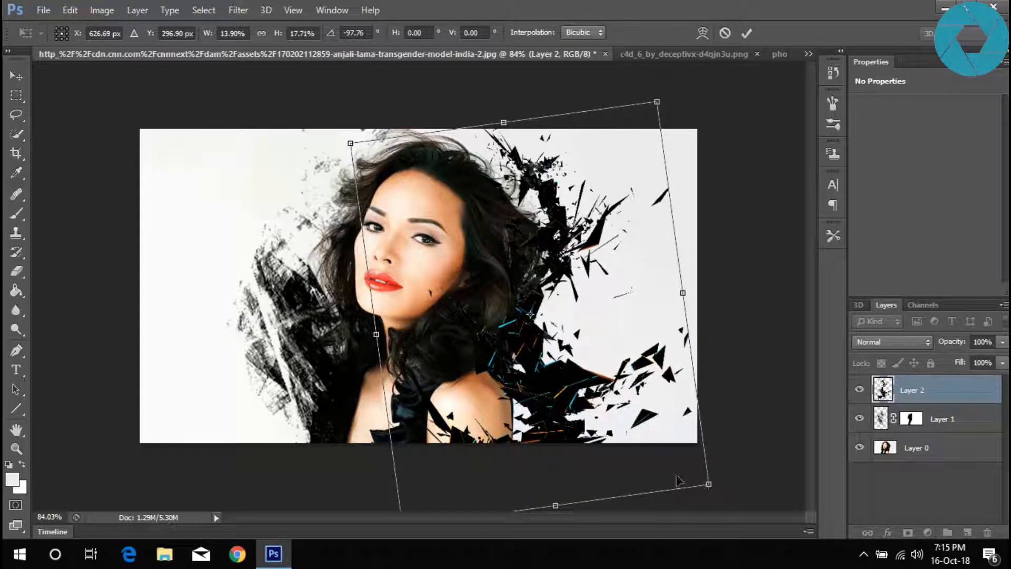
pyautogui.moveTo(643, 476); pyautogui.dragTo(640, 503)
pyautogui.moveTo(654, 131); pyautogui.dragTo(676, 78)
pyautogui.moveTo(621, 232); pyautogui.dragTo(601, 237)
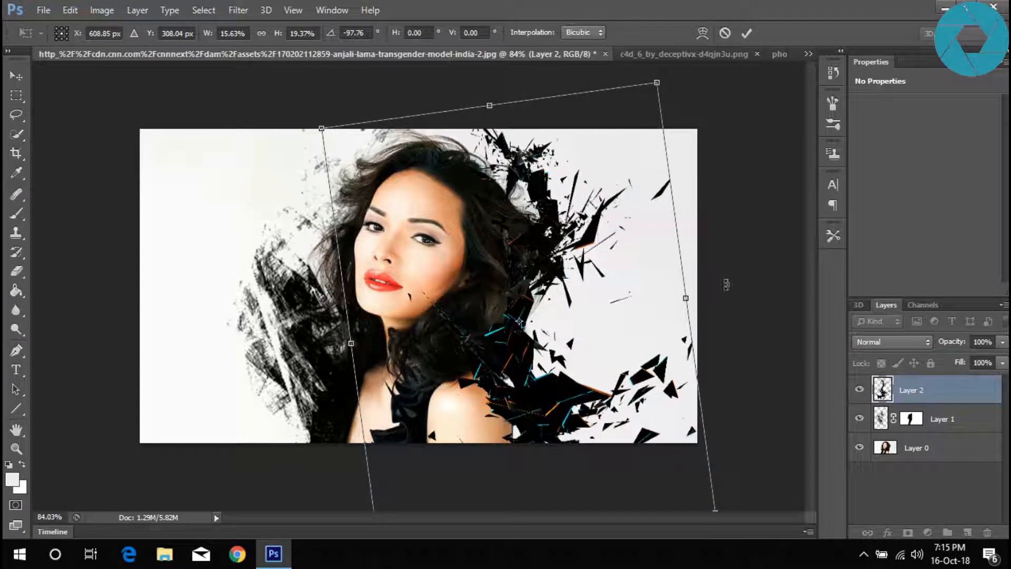
pyautogui.moveTo(669, 301)
pyautogui.mouseDown()
pyautogui.moveTo(661, 295)
pyautogui.moveTo(677, 302)
pyautogui.mouseUp()
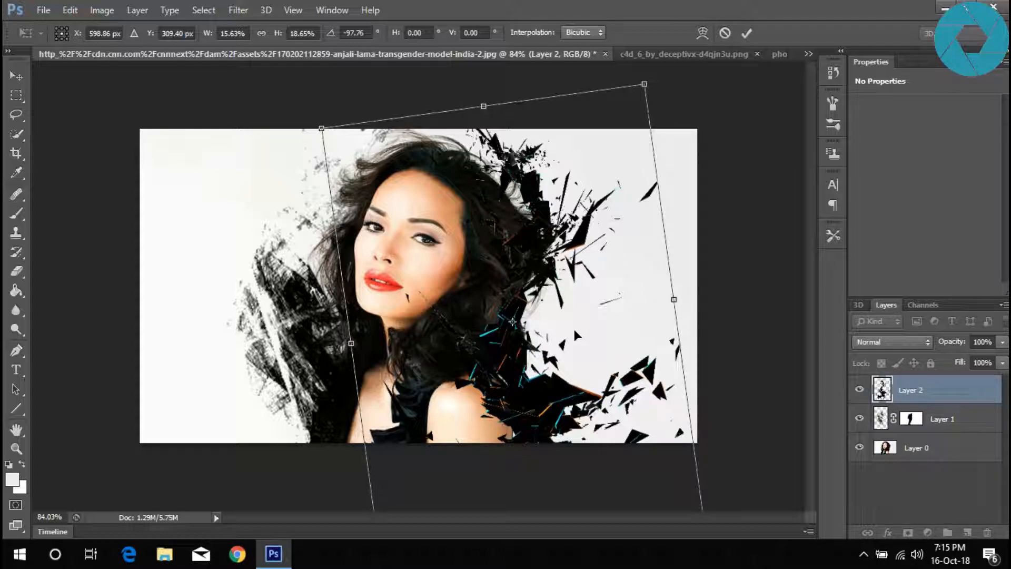
pyautogui.click(747, 34)
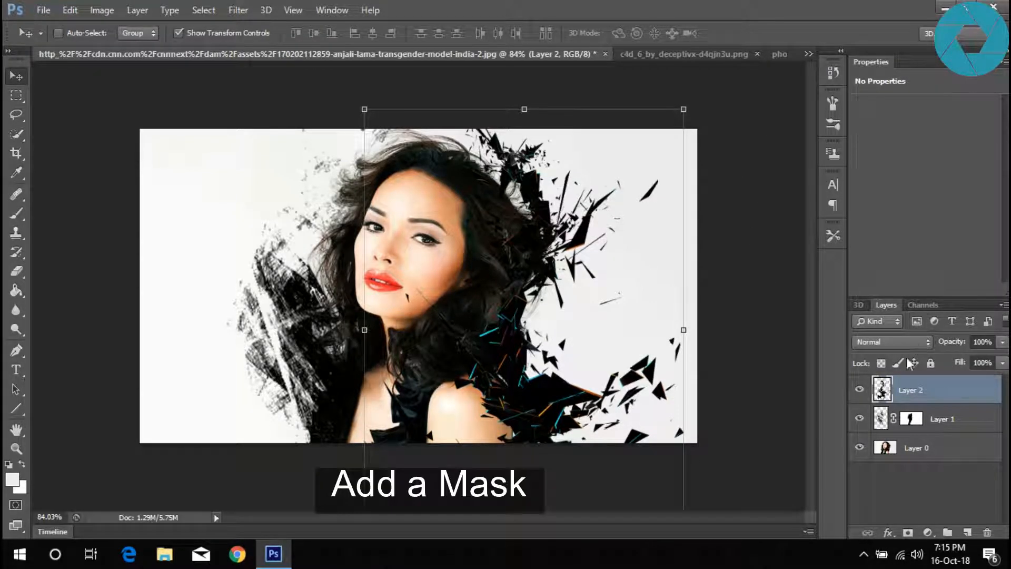
# Step: Add a layer mask to Layer 2 and hide the stray shard near the photo's lower-right corner with a 59 px black brush
pyautogui.click(907, 532)
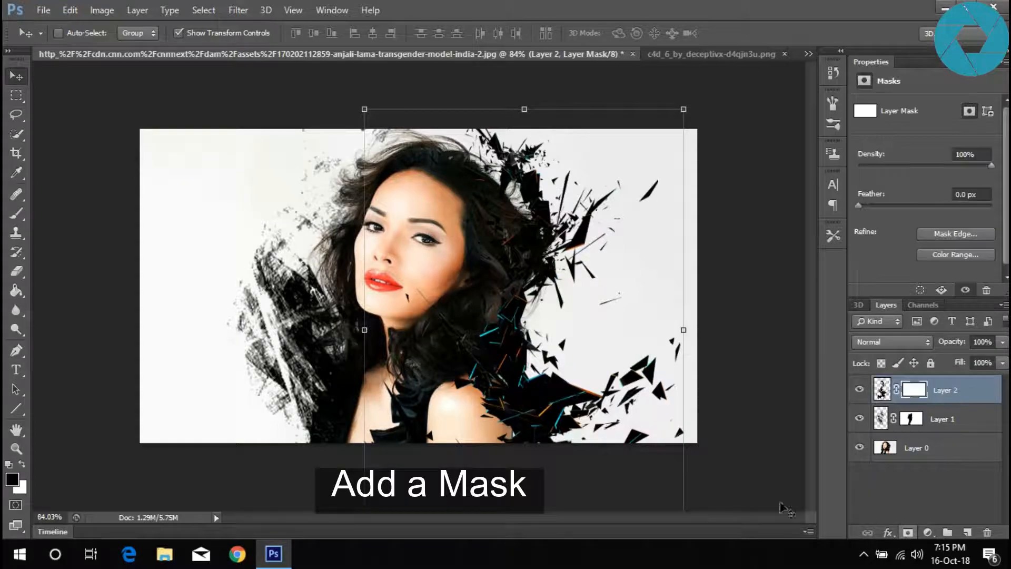
pyautogui.click(17, 214)
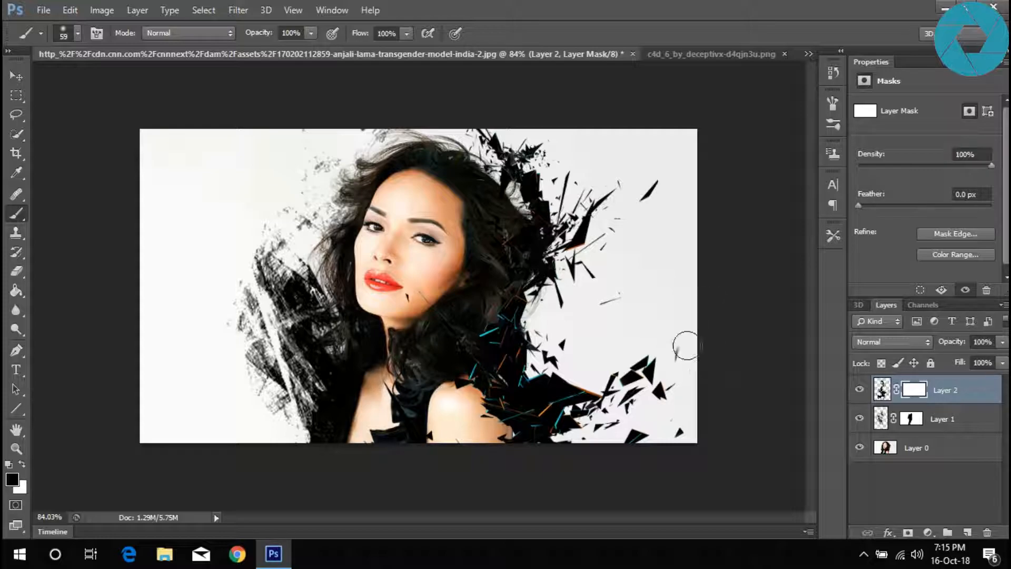
pyautogui.moveTo(677, 428); pyautogui.dragTo(677, 436)
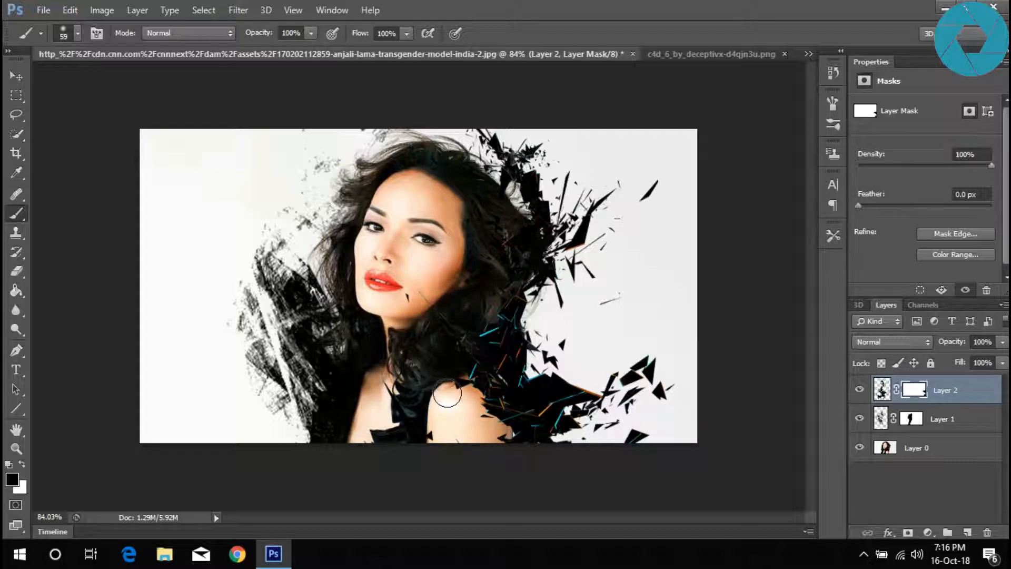
# Step: Mask the shard fragments off the woman's chin, cheek and jawline with the 59 px black brush
pyautogui.keyDown('alt'); pyautogui.scroll(3, 424, 289); pyautogui.keyUp('alt')
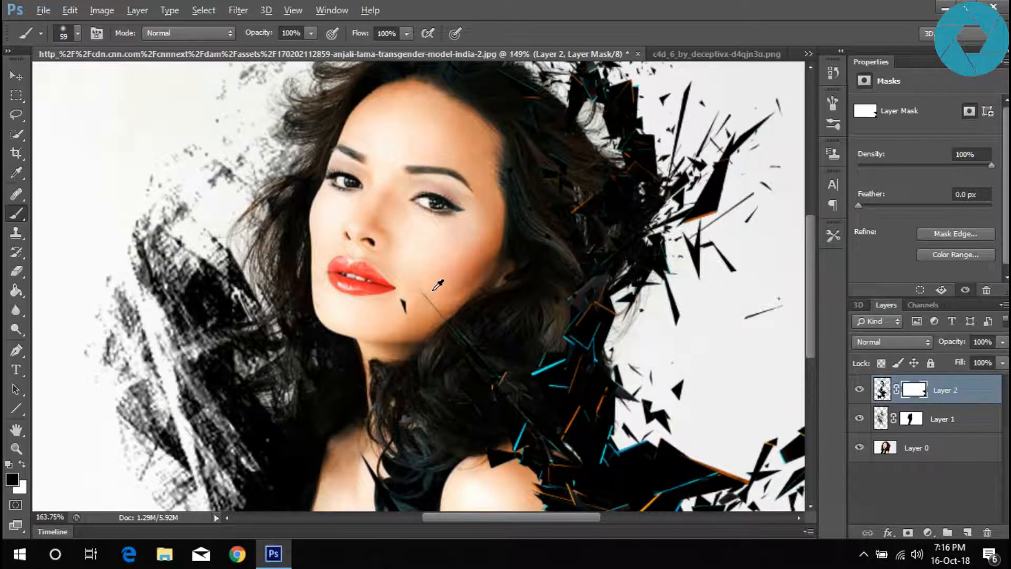
pyautogui.scroll(3, 433, 291)
pyautogui.moveTo(387, 334); pyautogui.dragTo(364, 346)
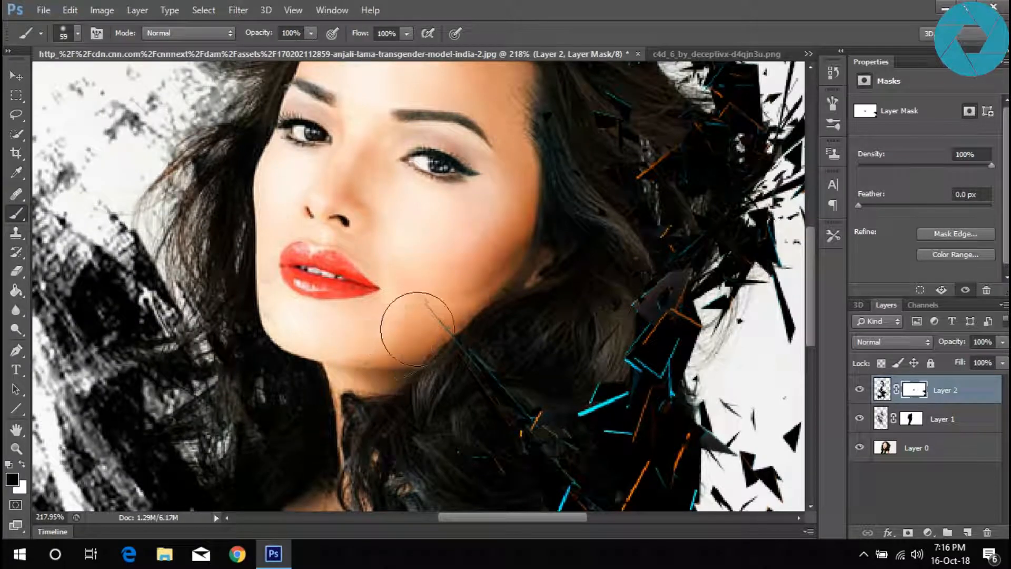
pyautogui.moveTo(448, 327); pyautogui.dragTo(503, 397)
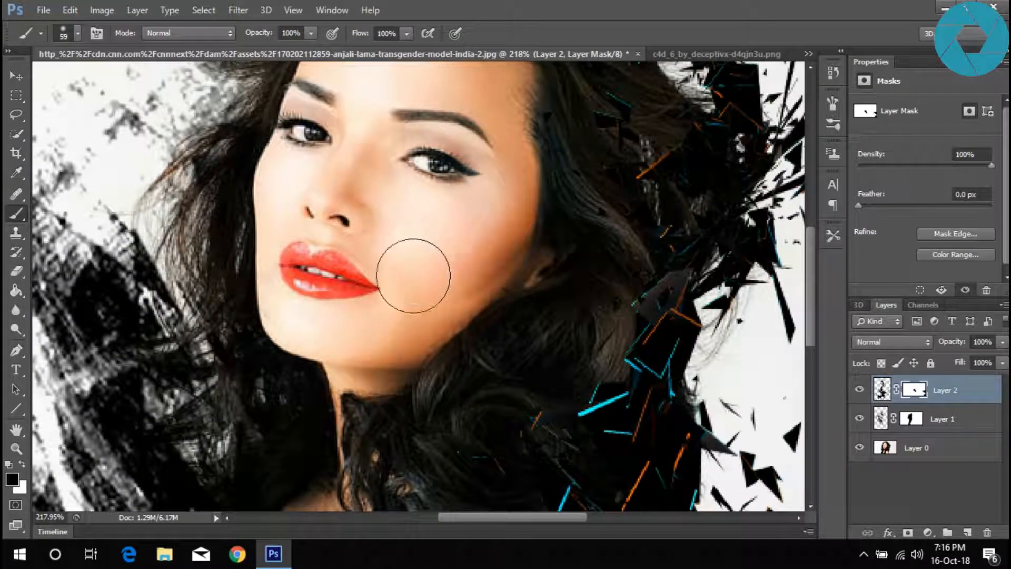
# Step: Mask the remaining shard fragments off the forehead and the hair beside the face
pyautogui.scroll(5, 548, 253)
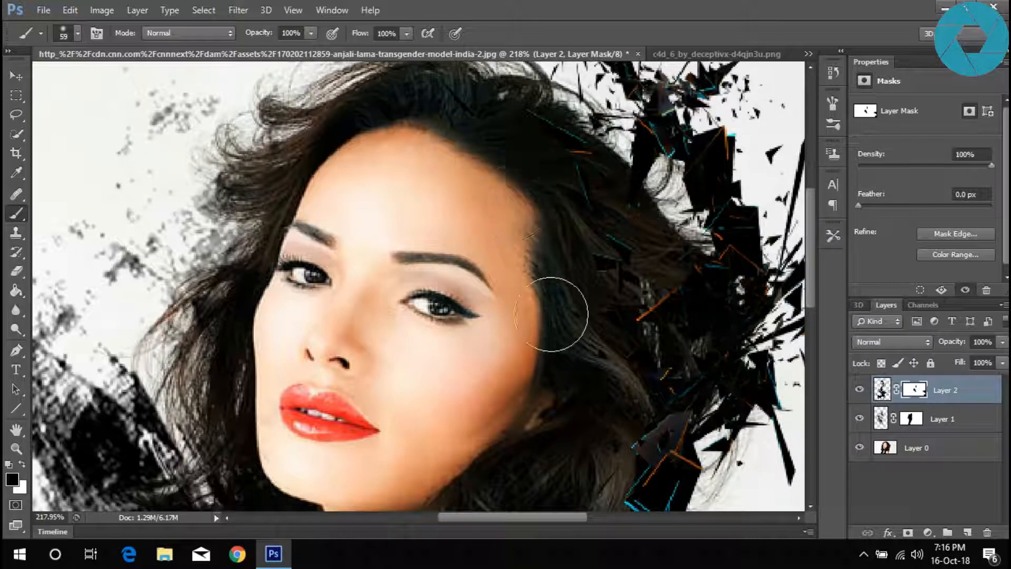
pyautogui.scroll(2, 548, 343)
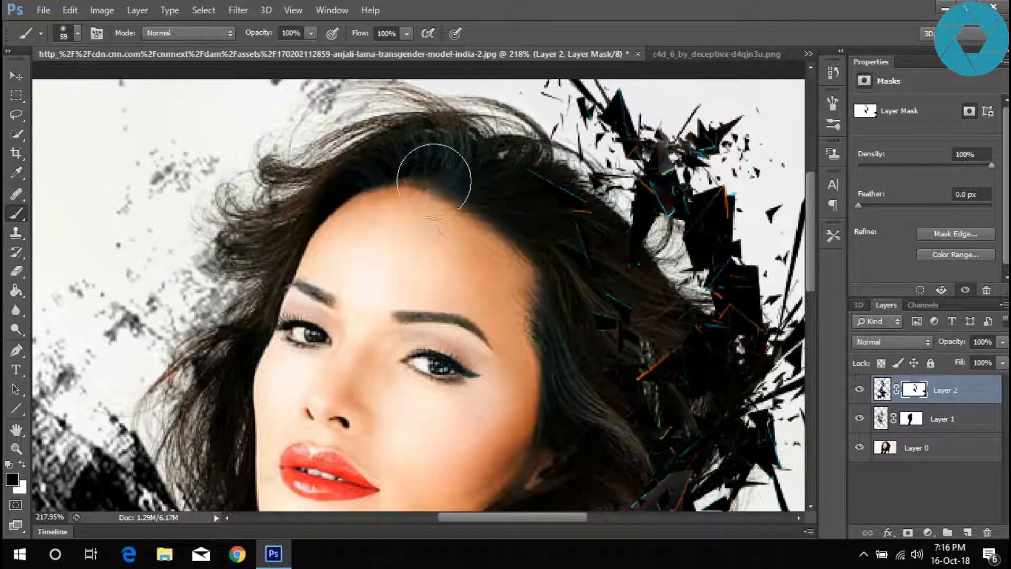
pyautogui.scroll(-3, 495, 232)
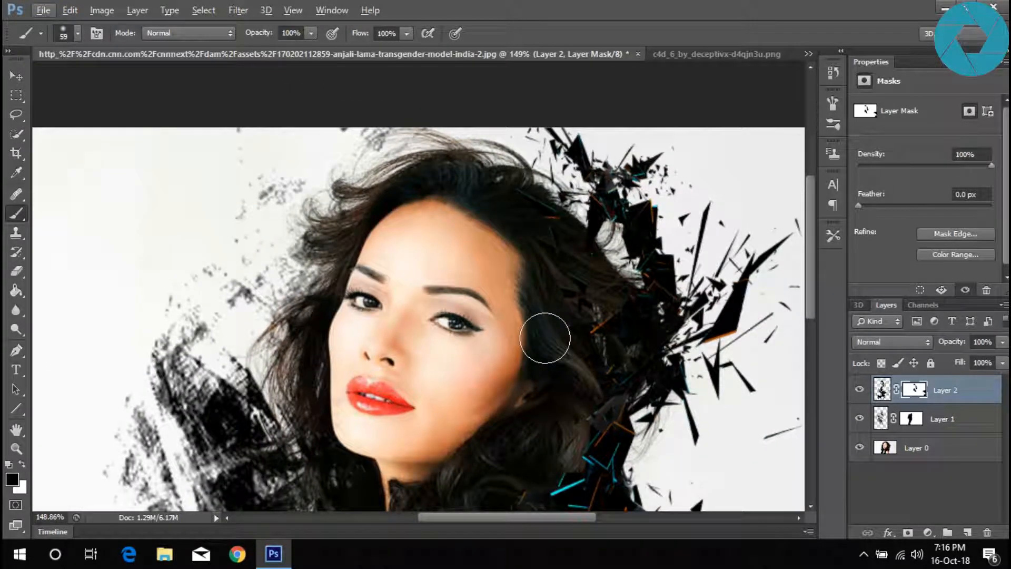
pyautogui.click(572, 310)
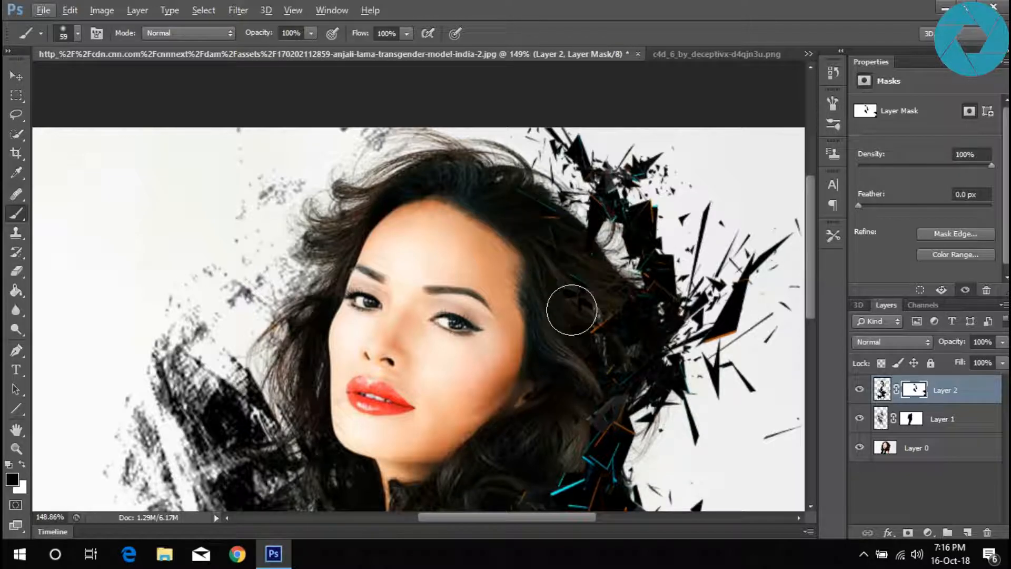
pyautogui.scroll(-3, 501, 348)
pyautogui.scroll(3, 431, 411)
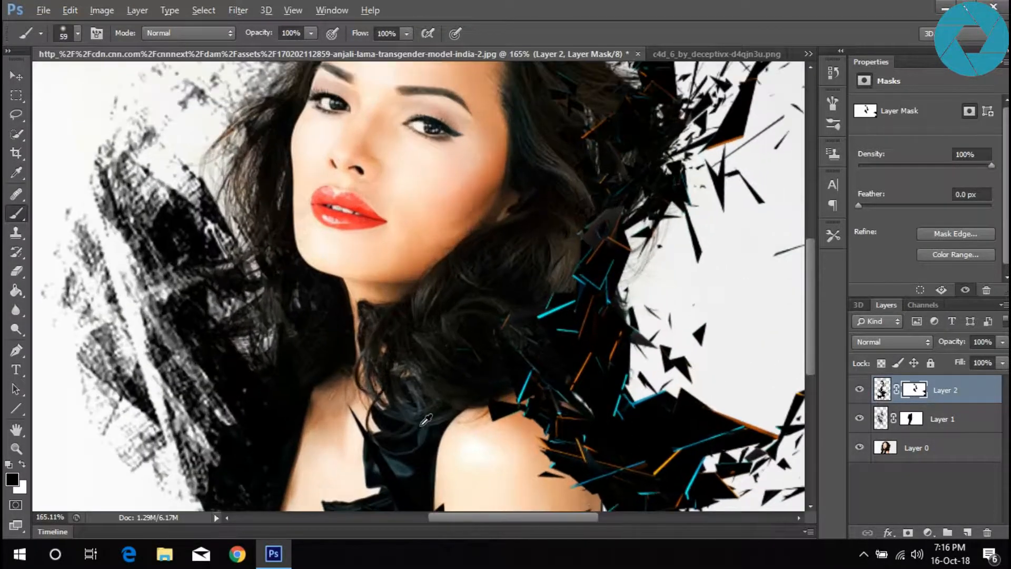
pyautogui.scroll(-3, 406, 379)
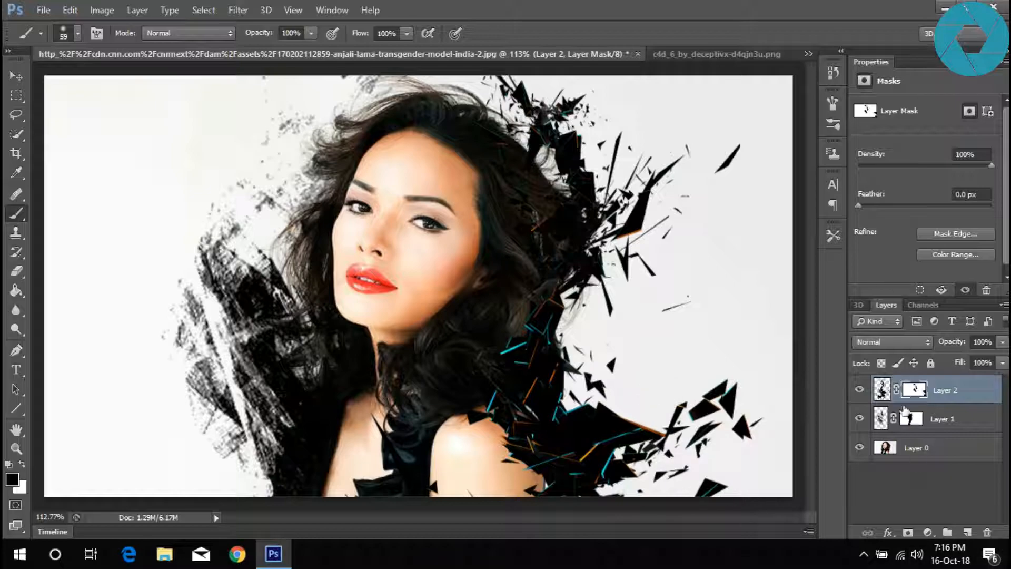
# Step: Close the shard document and copy the orange glow from photoshop-light-effects-png-4.png into the portrait document
pyautogui.click(690, 54)
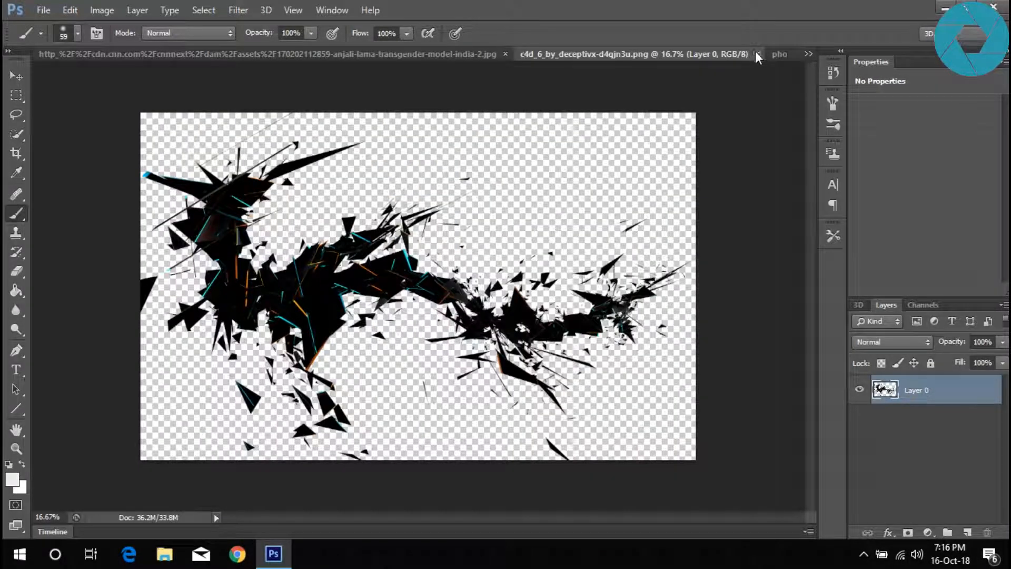
pyautogui.click(756, 54)
pyautogui.click(732, 51)
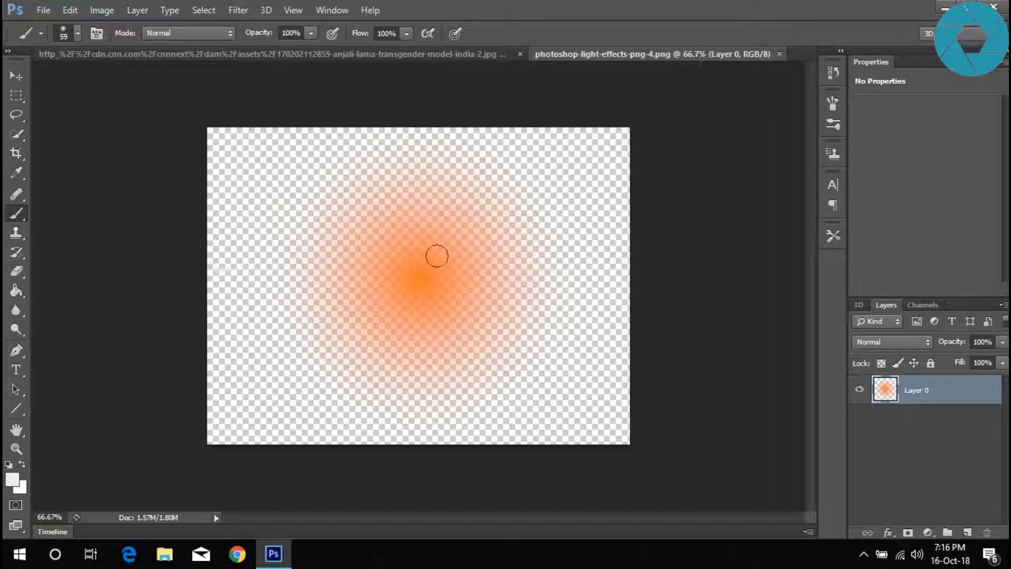
pyautogui.click(22, 74)
pyautogui.moveTo(501, 305); pyautogui.dragTo(533, 318)
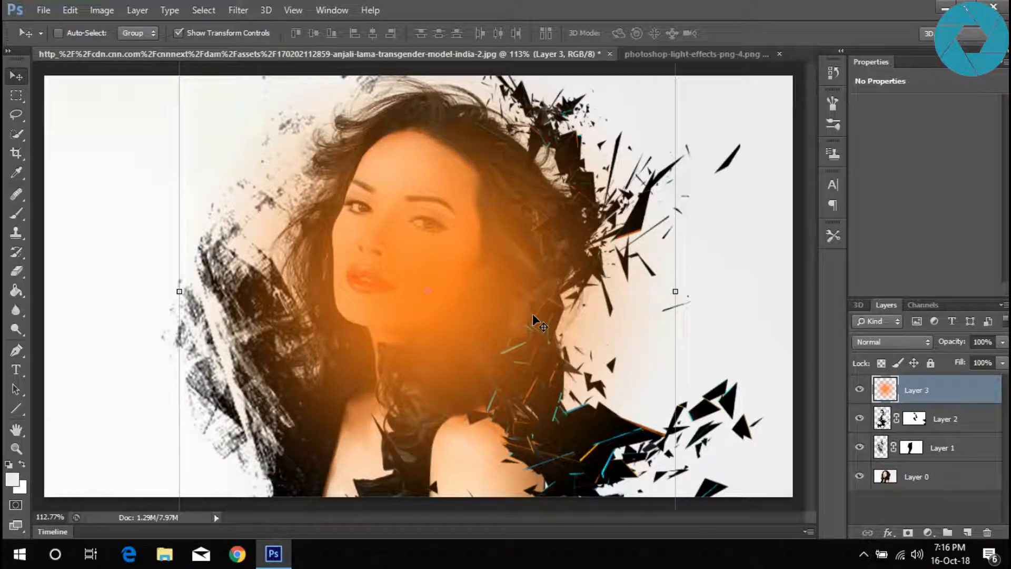
# Step: Scale the orange glow to about 158% wide and 156% high and centre it over the hair above the bare shoulder
pyautogui.scroll(-3, 535, 289)
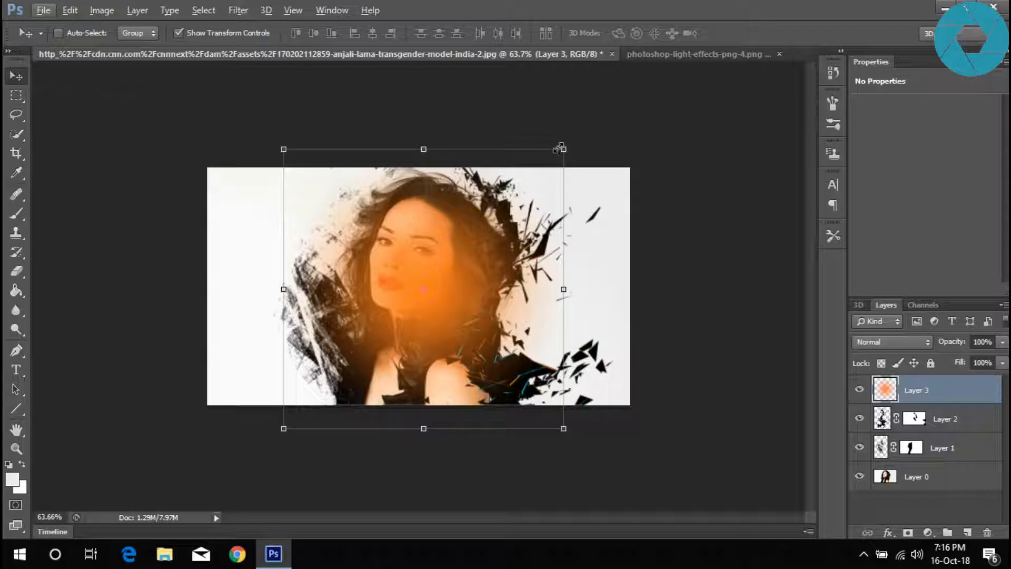
pyautogui.moveTo(562, 148); pyautogui.dragTo(683, 35)
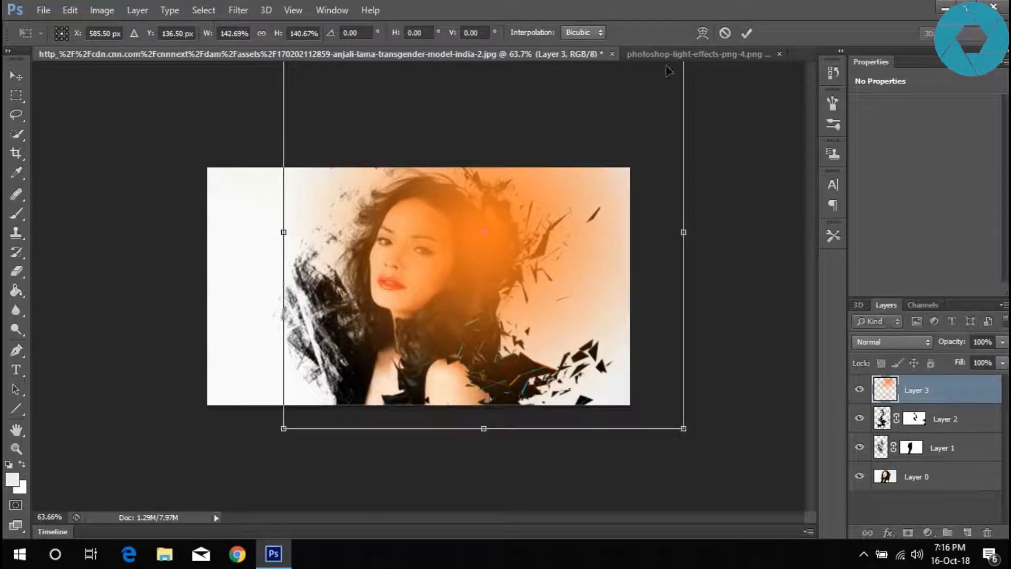
pyautogui.moveTo(608, 231); pyautogui.dragTo(586, 316)
pyautogui.moveTo(682, 108); pyautogui.dragTo(726, 64)
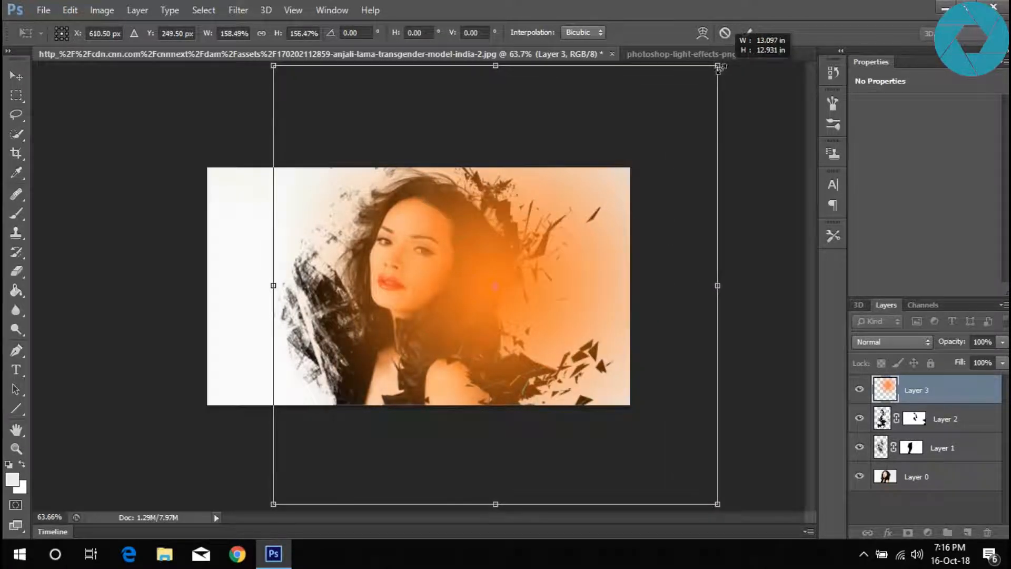
pyautogui.moveTo(617, 245); pyautogui.dragTo(605, 270)
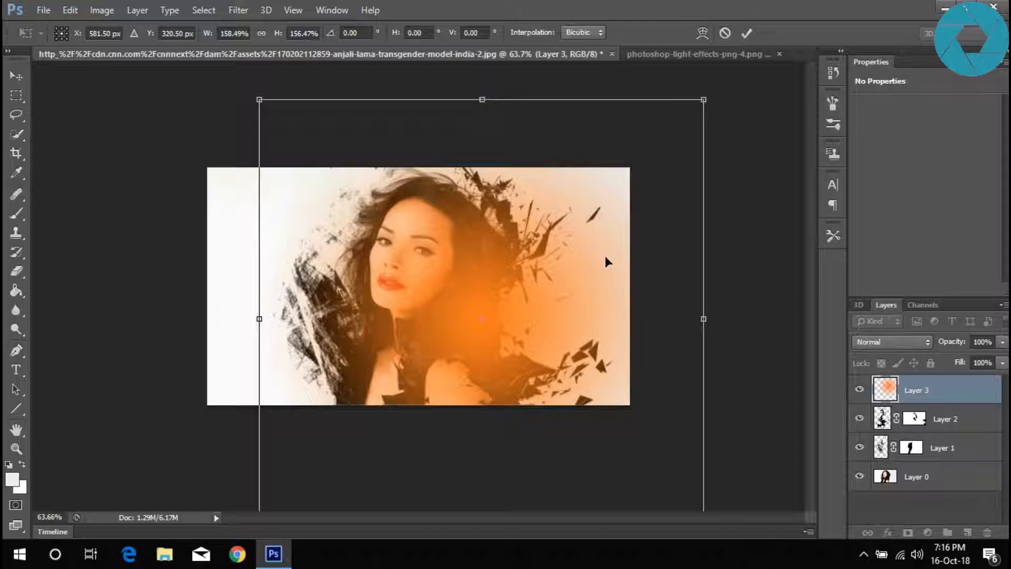
pyautogui.moveTo(580, 286); pyautogui.dragTo(589, 280)
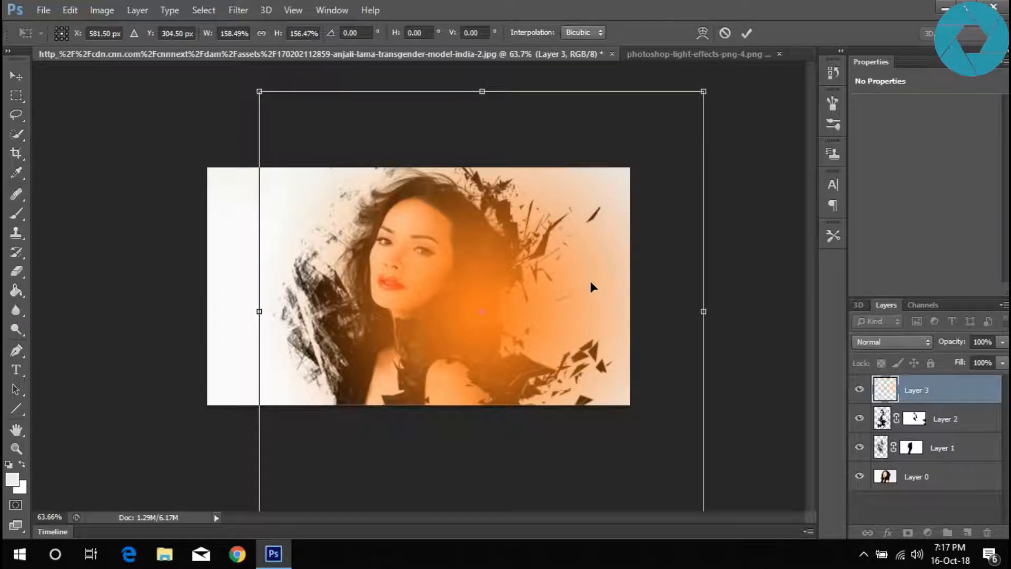
pyautogui.click(747, 34)
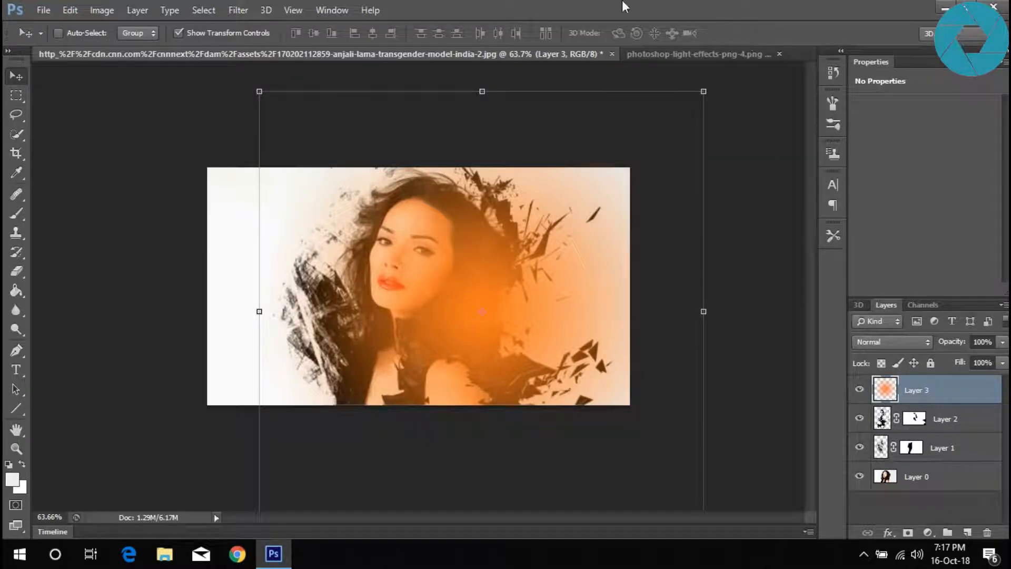
# Step: Add a Hue/Saturation adjustment with Hue -43 and clip it to the orange glow layer
pyautogui.click(929, 530)
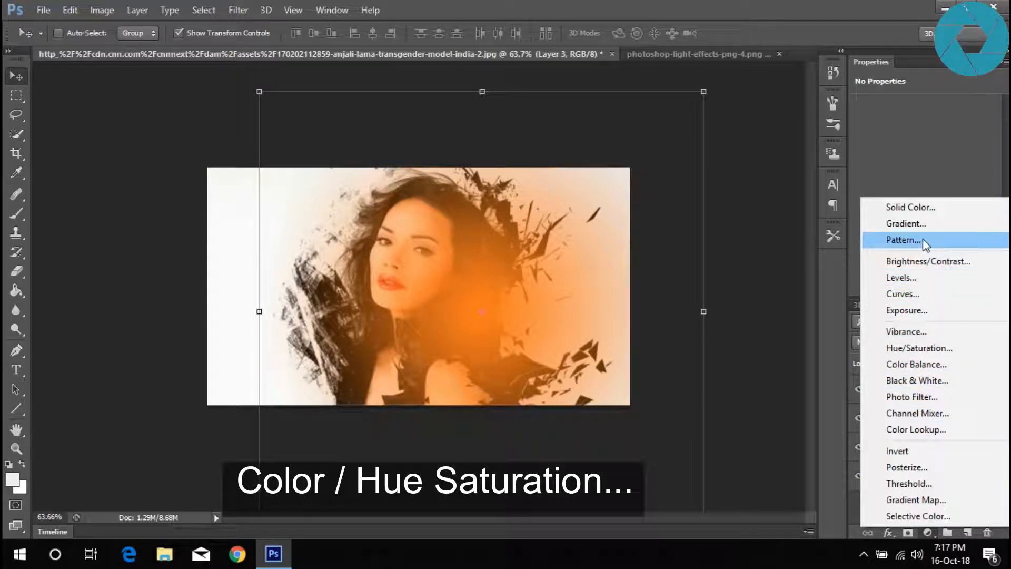
pyautogui.click(926, 346)
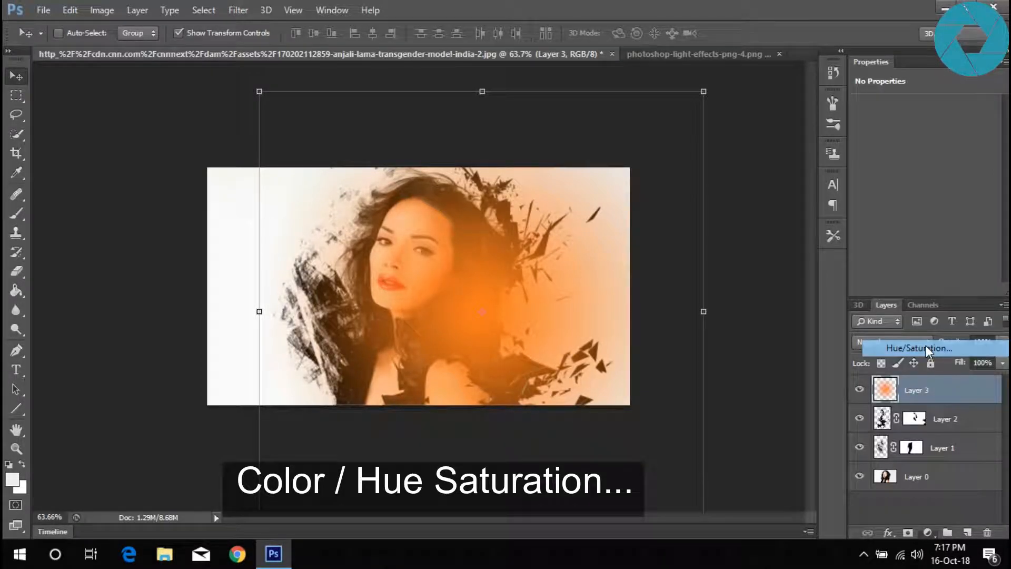
pyautogui.moveTo(924, 163); pyautogui.dragTo(899, 192)
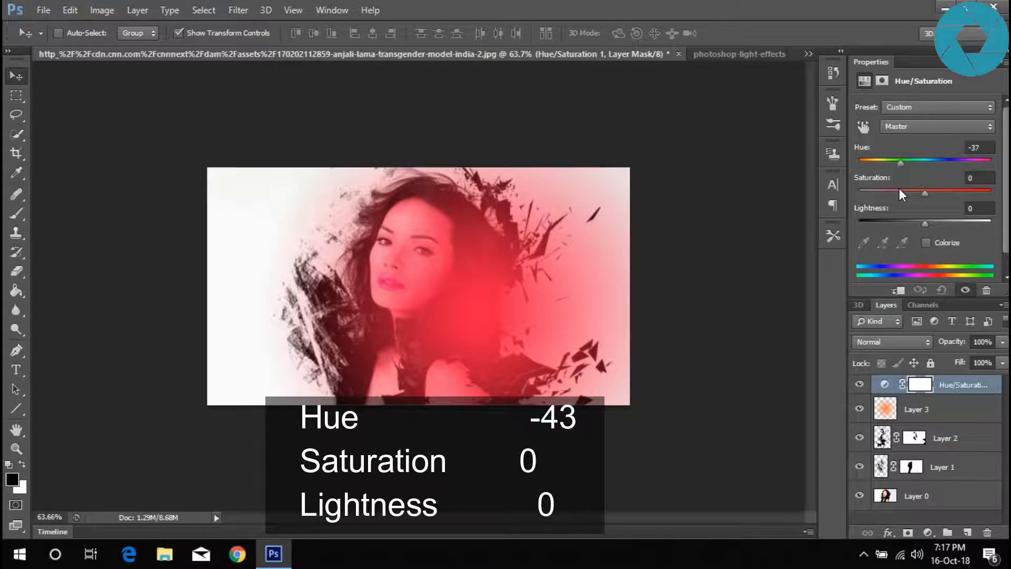
pyautogui.moveTo(901, 188); pyautogui.dragTo(896, 191)
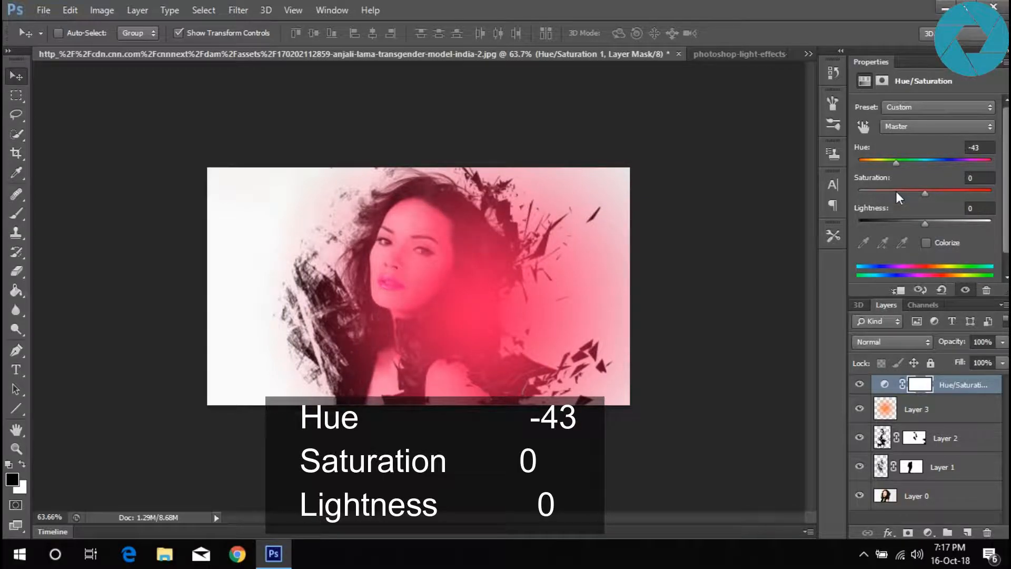
pyautogui.keyDown('alt'); pyautogui.click(954, 395); pyautogui.keyUp('alt')
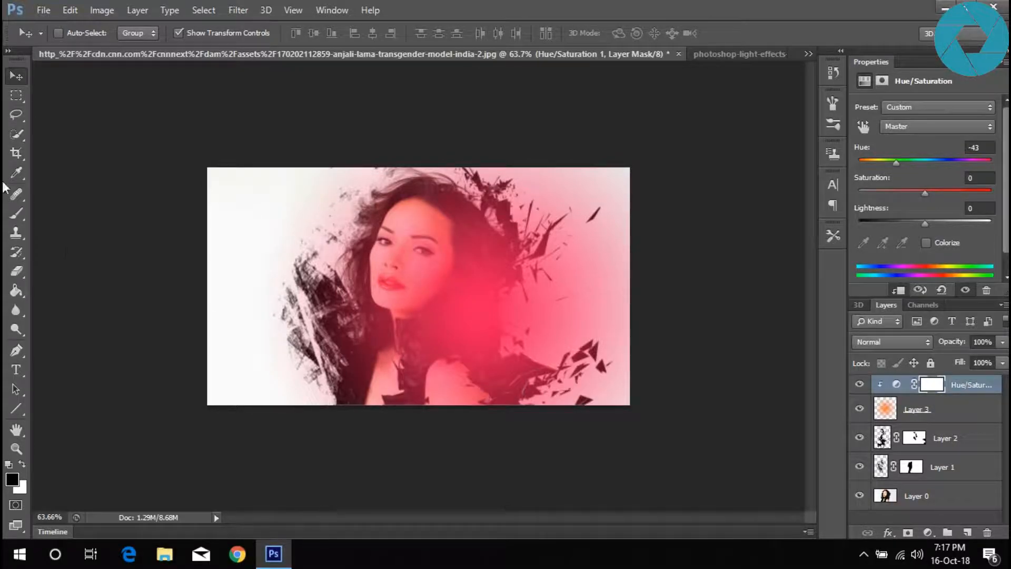
# Step: Add a layer mask to the glow on Layer 3, with the 59 px Brush tool active
pyautogui.click(16, 215)
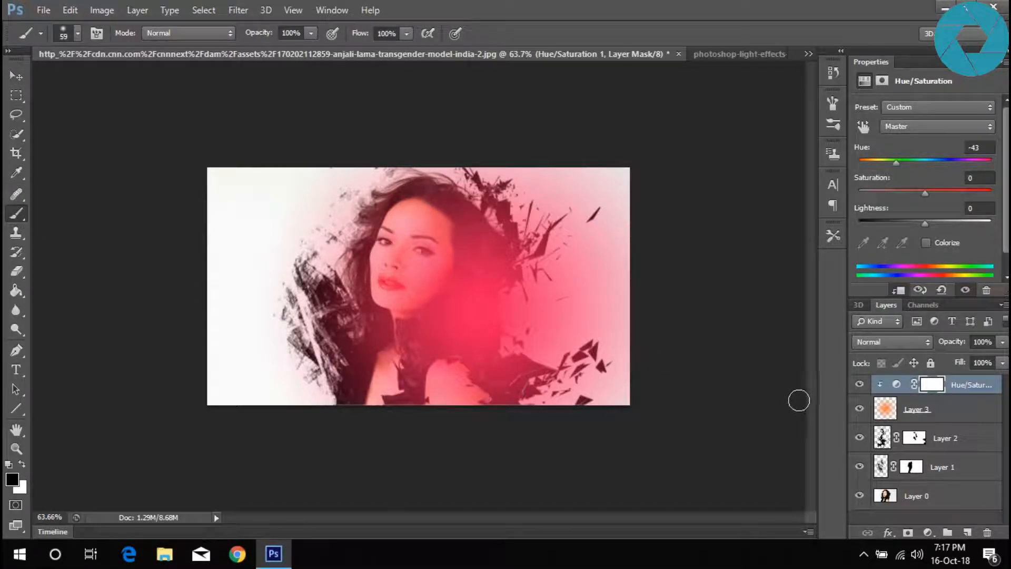
pyautogui.click(953, 410)
pyautogui.click(908, 532)
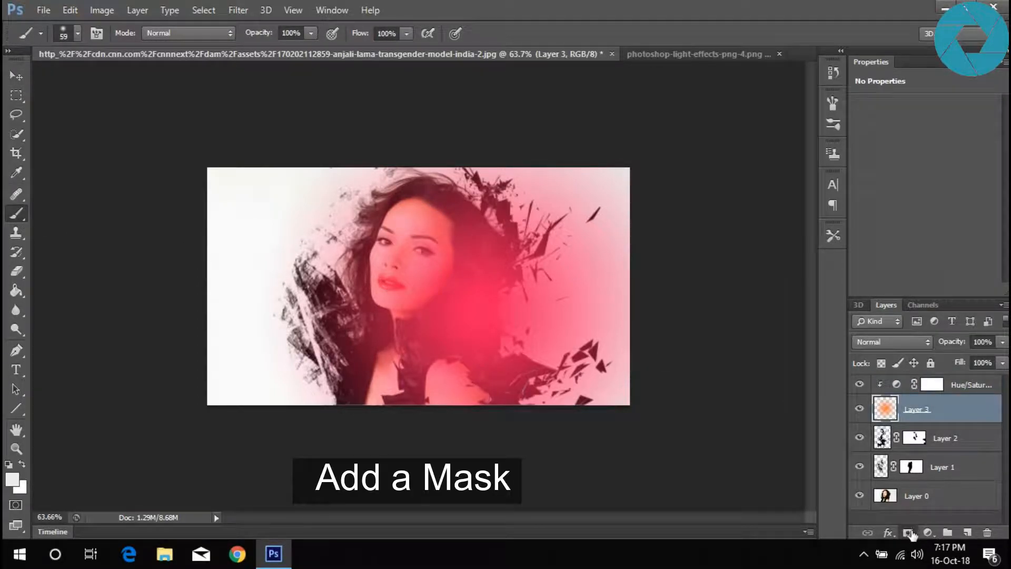
# Step: Paint black over the woman's face on the Layer 3 mask with a 349 px, 0% hardness brush to reduce the glow there
pyautogui.press('d')
pyautogui.rightClick(252, 219)
pyautogui.moveTo(344, 237); pyautogui.dragTo(368, 237)
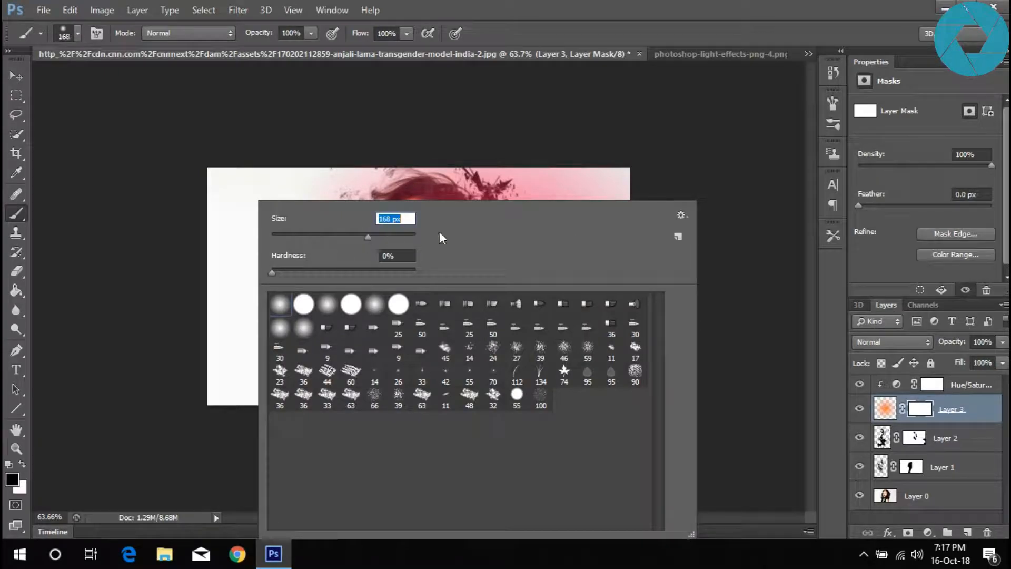
pyautogui.press('Return')
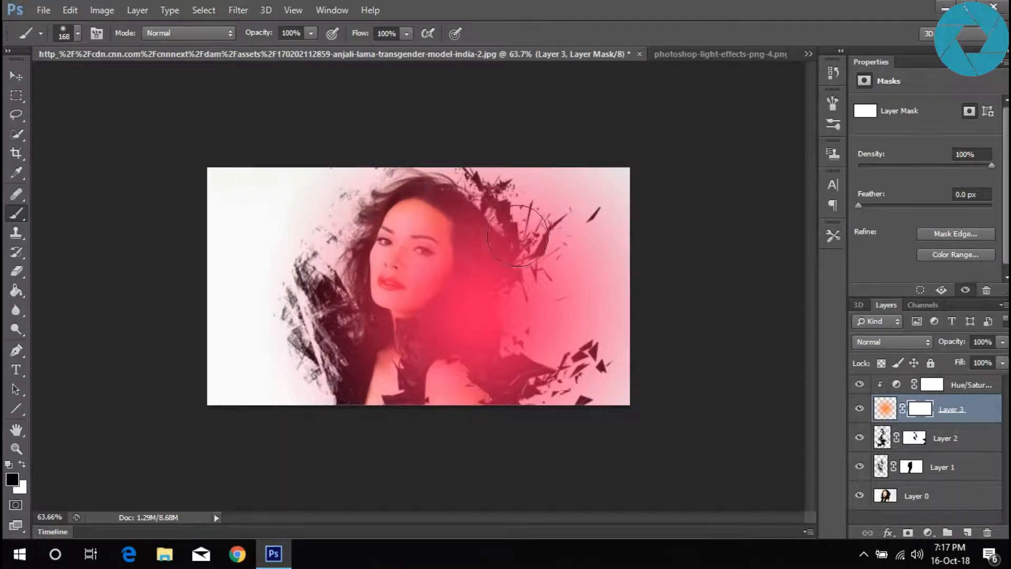
pyautogui.rightClick(395, 218)
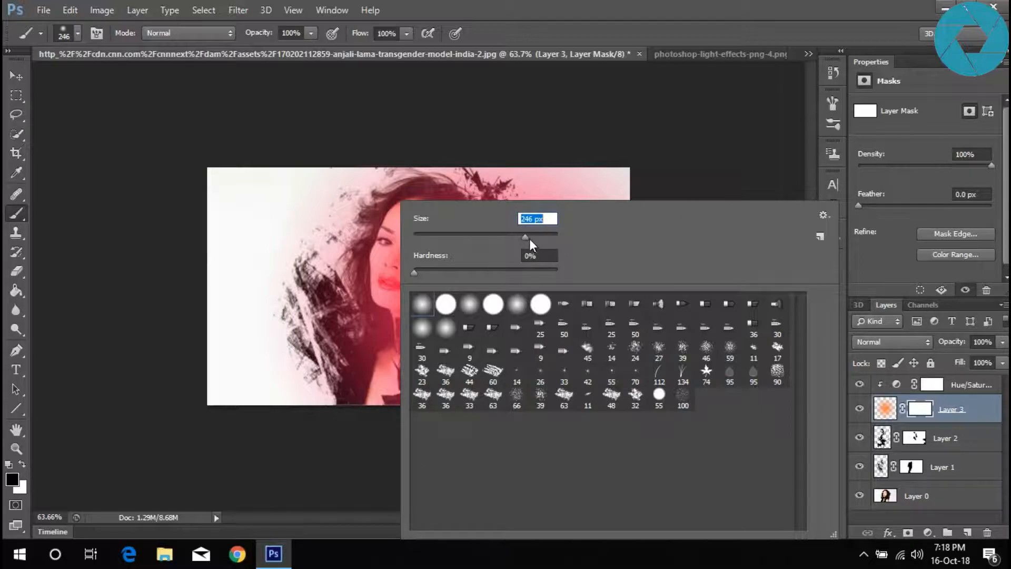
pyautogui.moveTo(533, 238); pyautogui.dragTo(540, 239)
pyautogui.press('Return')
pyautogui.moveTo(357, 232)
pyautogui.mouseDown()
pyautogui.moveTo(316, 224)
pyautogui.moveTo(364, 234)
pyautogui.moveTo(221, 293)
pyautogui.moveTo(307, 384)
pyautogui.moveTo(145, 433)
pyautogui.mouseUp()
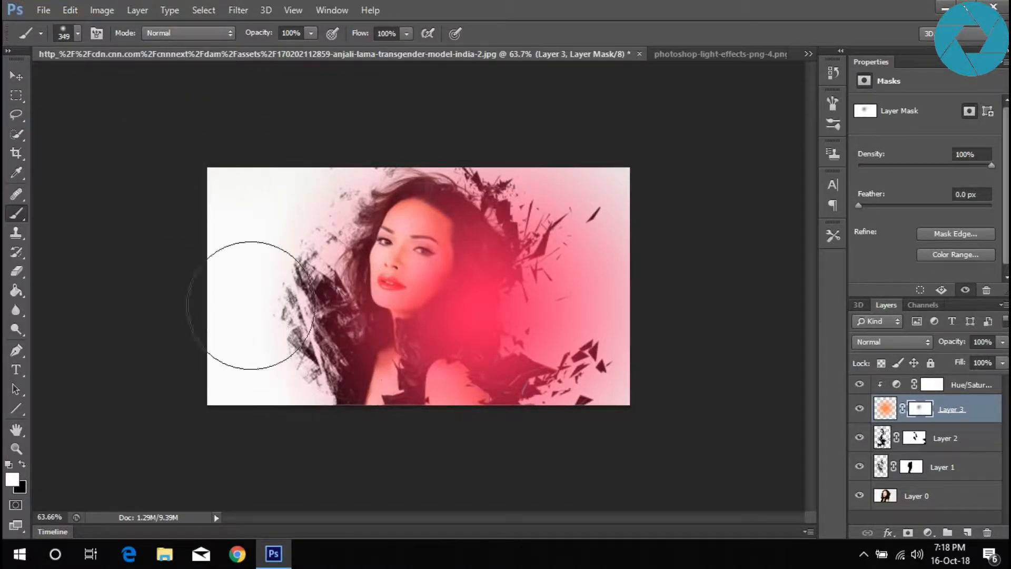
# Step: On Layer 2, paint out the isolated shard near the photo's upper-right corner with a 42 px white brush
pyautogui.click(16, 77)
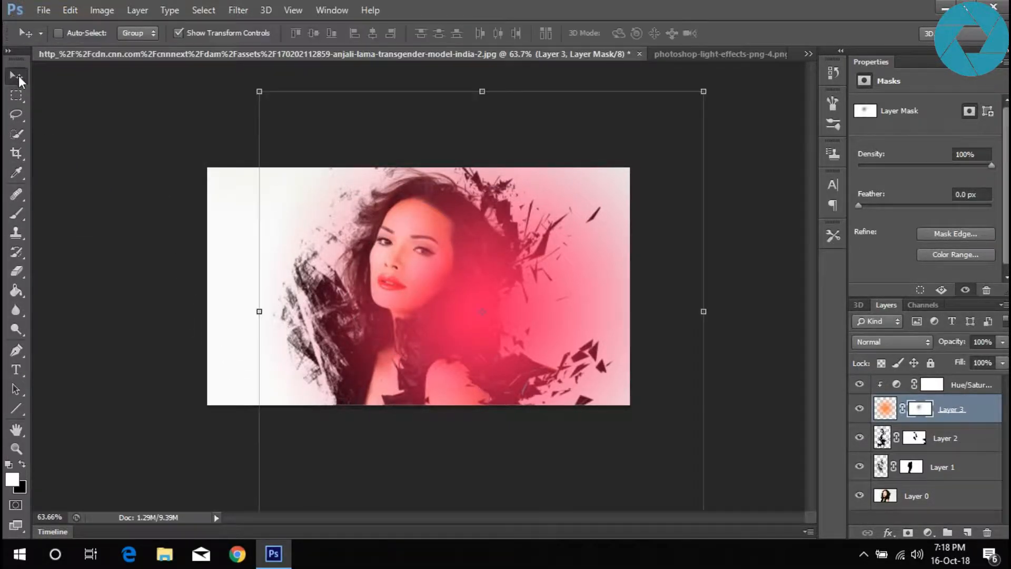
pyautogui.scroll(5, 365, 245)
pyautogui.scroll(1, 461, 276)
pyautogui.scroll(-3, 638, 260)
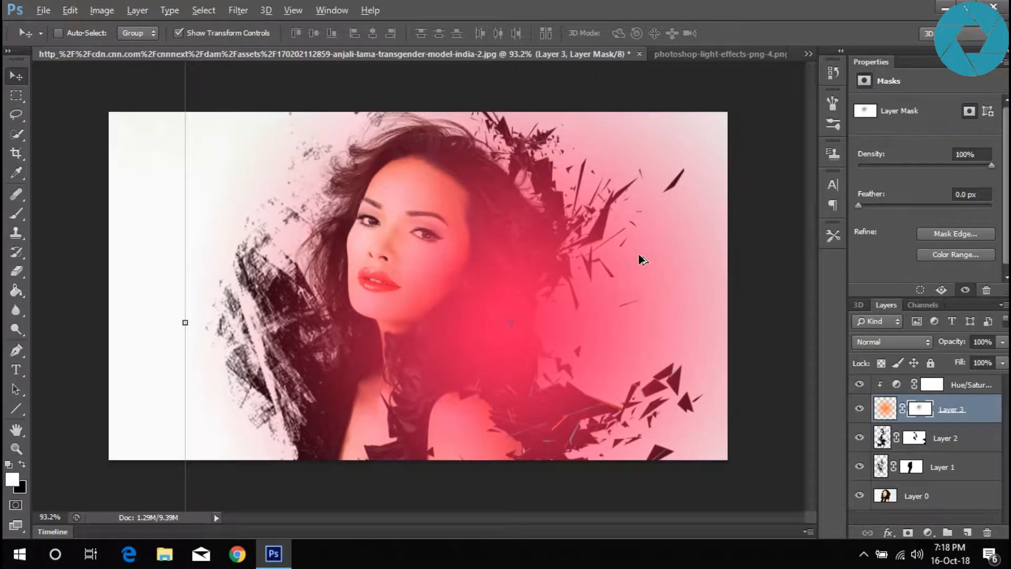
pyautogui.click(914, 448)
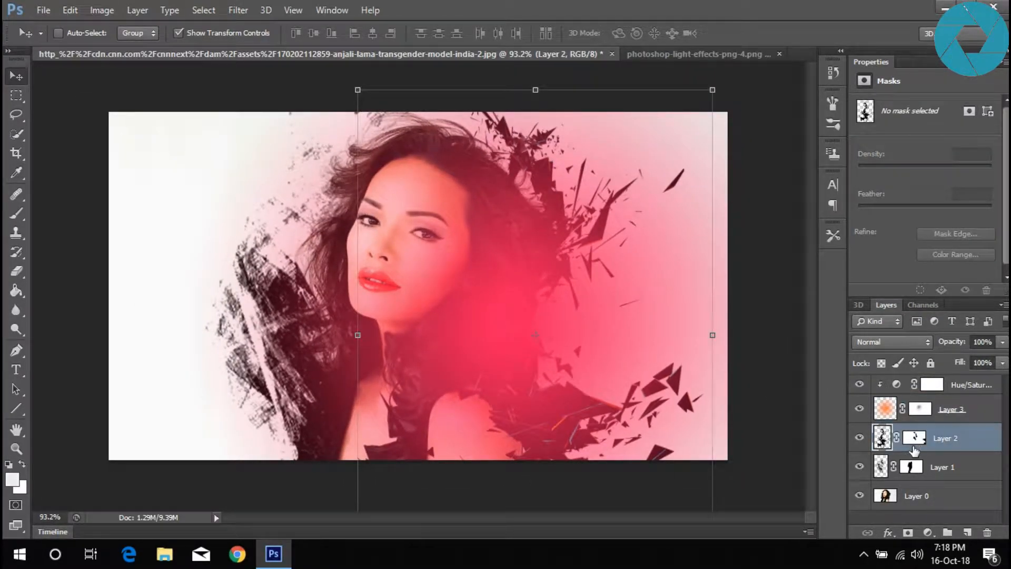
pyautogui.click(16, 212)
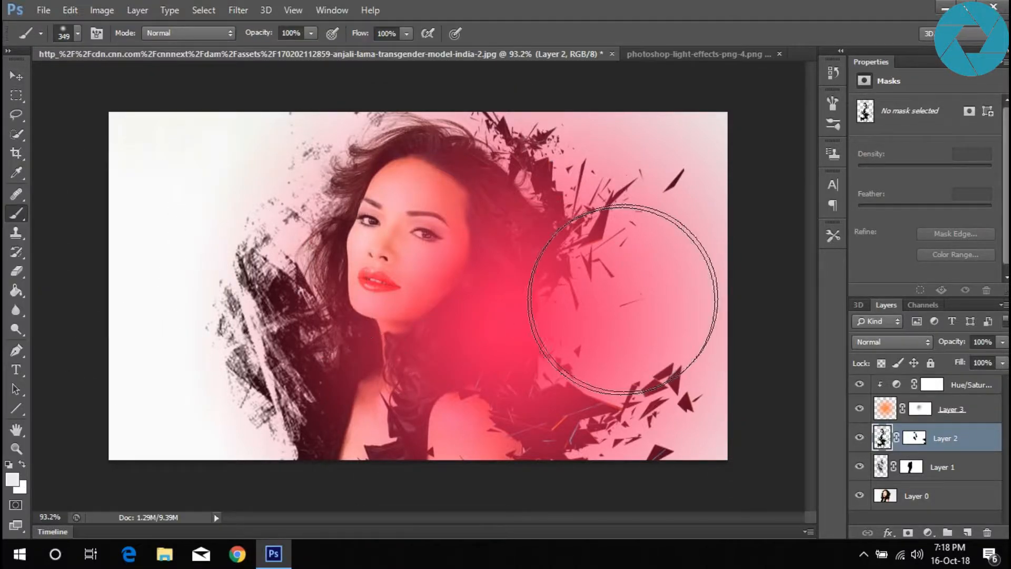
pyautogui.rightClick(577, 203)
pyautogui.moveTo(625, 239); pyautogui.dragTo(618, 236)
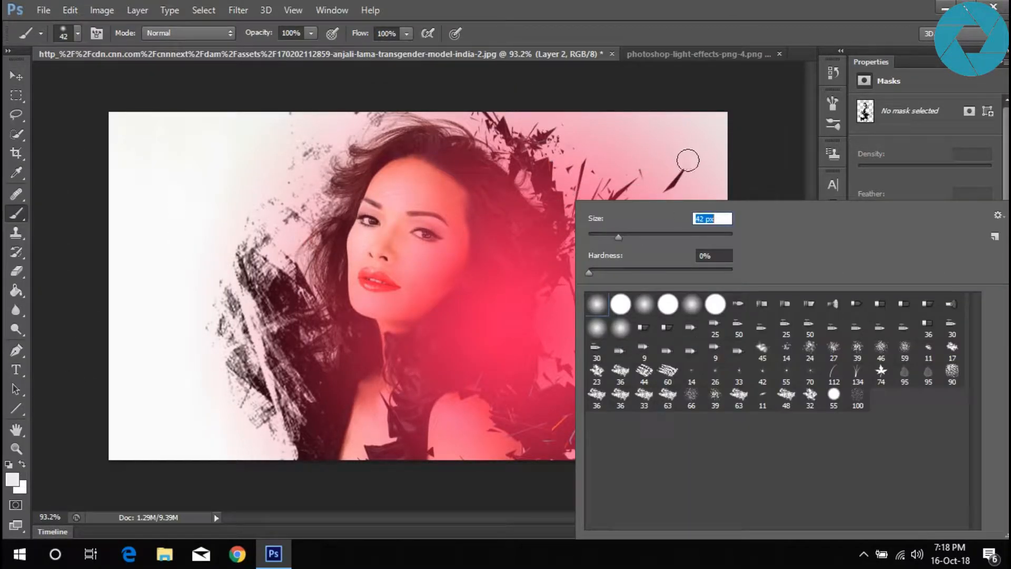
pyautogui.moveTo(688, 161); pyautogui.dragTo(695, 166)
pyautogui.scroll(3, 713, 340)
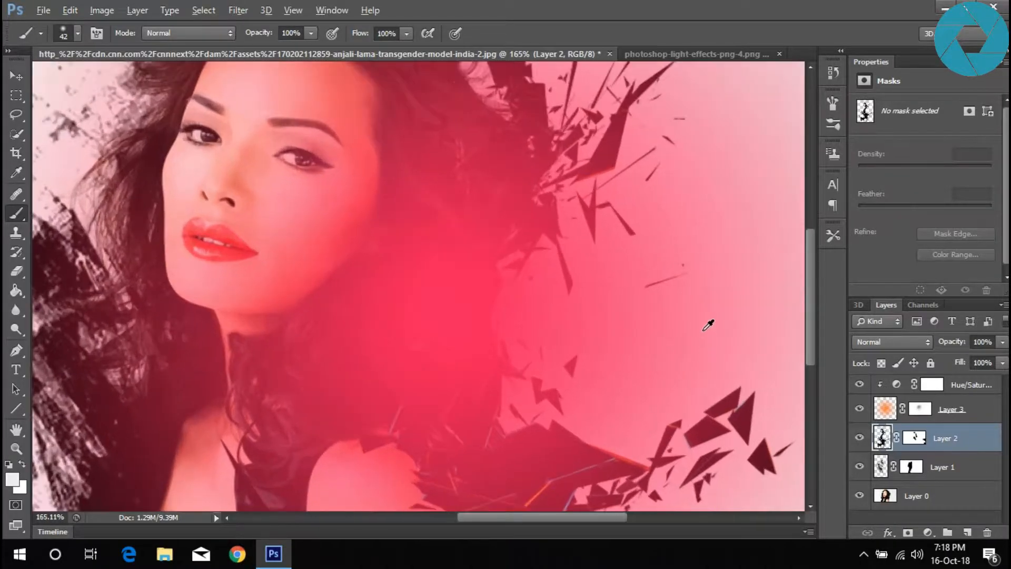
pyautogui.scroll(-2, 685, 277)
pyautogui.scroll(-1, 679, 271)
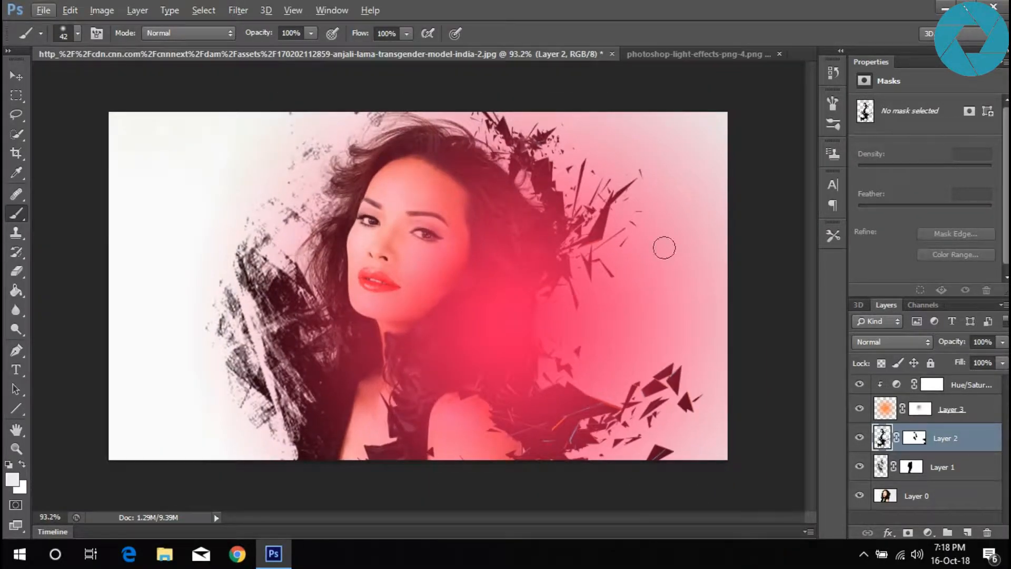
# Step: Paint white over the outermost dark shard and the small sliver beside it at the lower-right end of the shard trail
pyautogui.scroll(3, 639, 107)
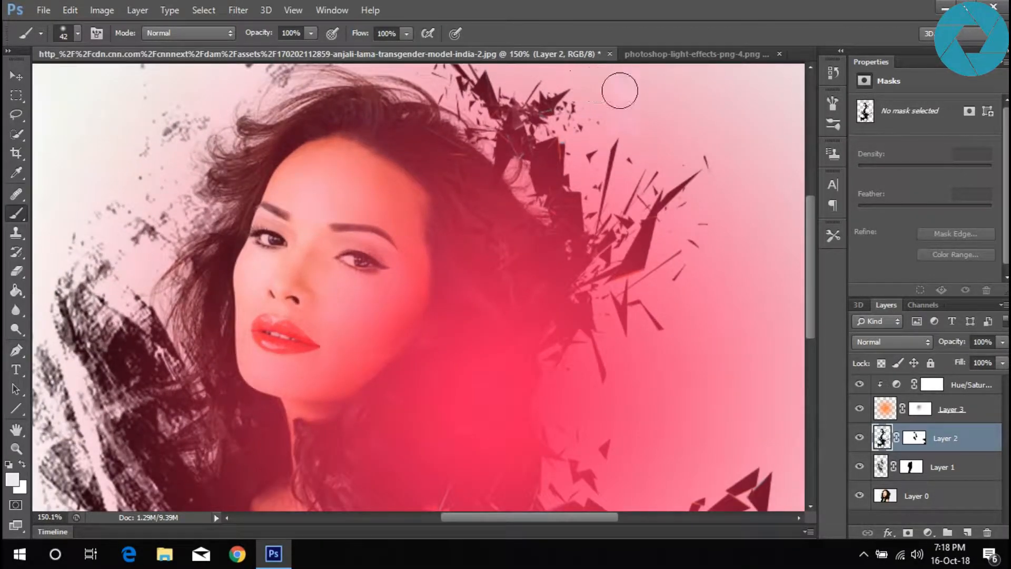
pyautogui.scroll(-3, 698, 244)
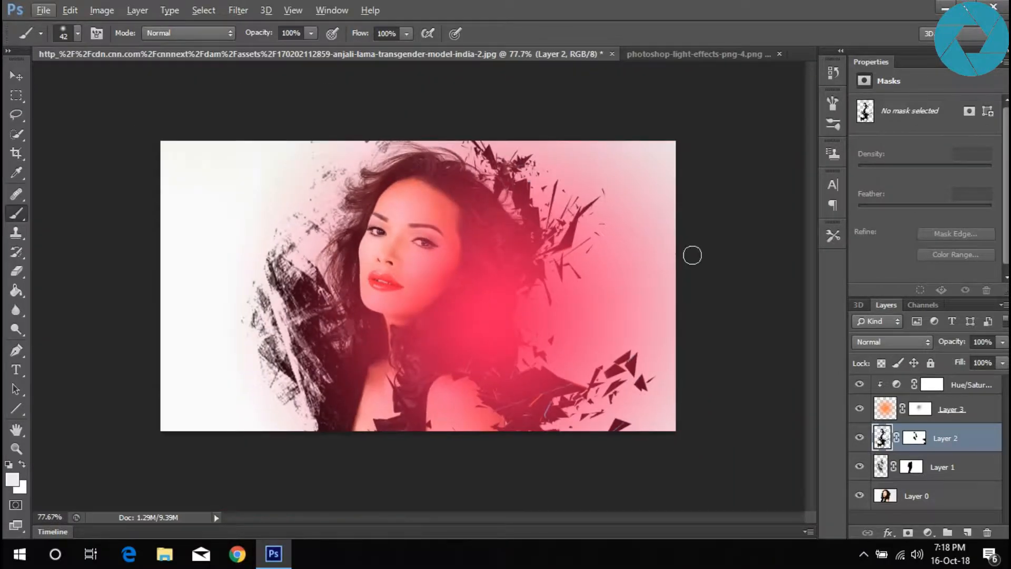
pyautogui.scroll(3, 630, 397)
pyautogui.scroll(3, 734, 401)
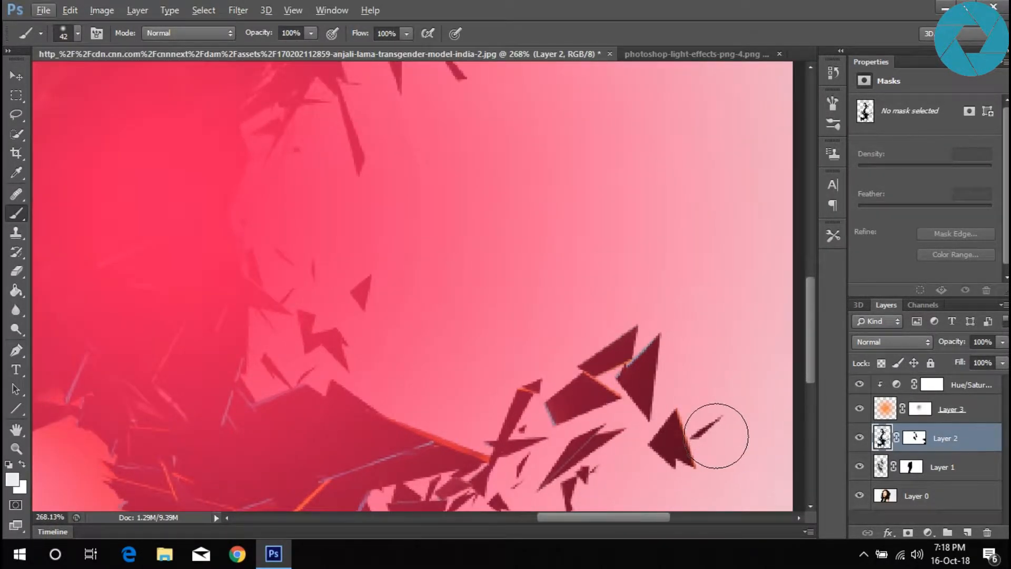
pyautogui.moveTo(701, 459)
pyautogui.mouseDown()
pyautogui.moveTo(687, 453)
pyautogui.moveTo(671, 466)
pyautogui.moveTo(709, 433)
pyautogui.mouseUp()
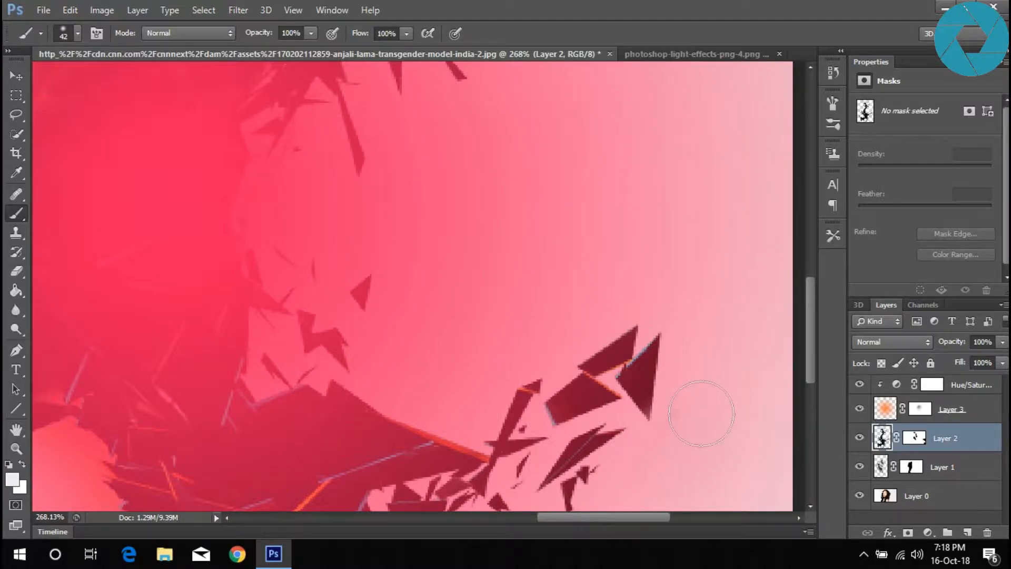
pyautogui.scroll(-5, 745, 383)
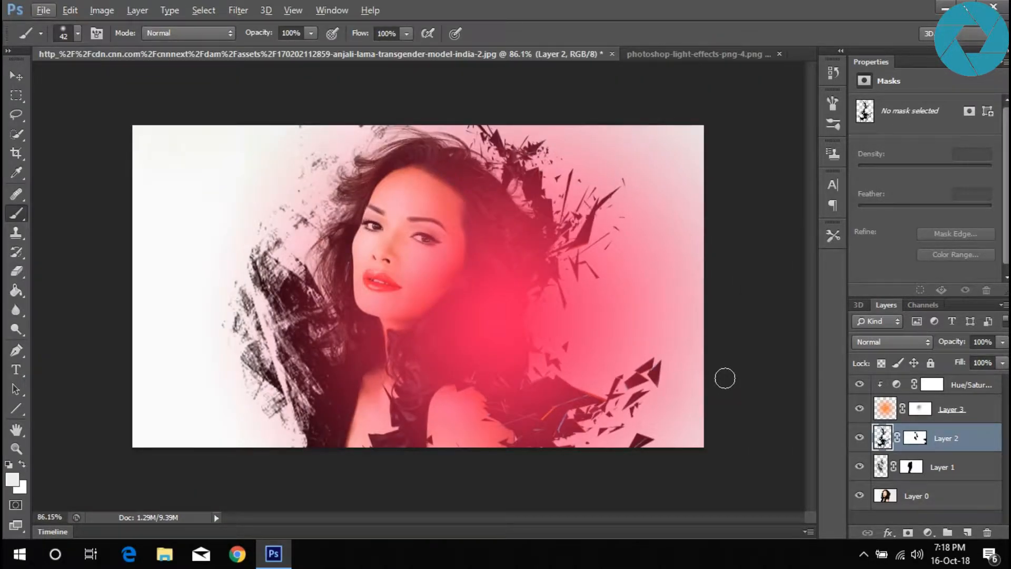
# Step: Paint out the stray dark speck at the photo's upper edge, above the brush texture beside the hair, on Layer 2
pyautogui.scroll(3, 643, 432)
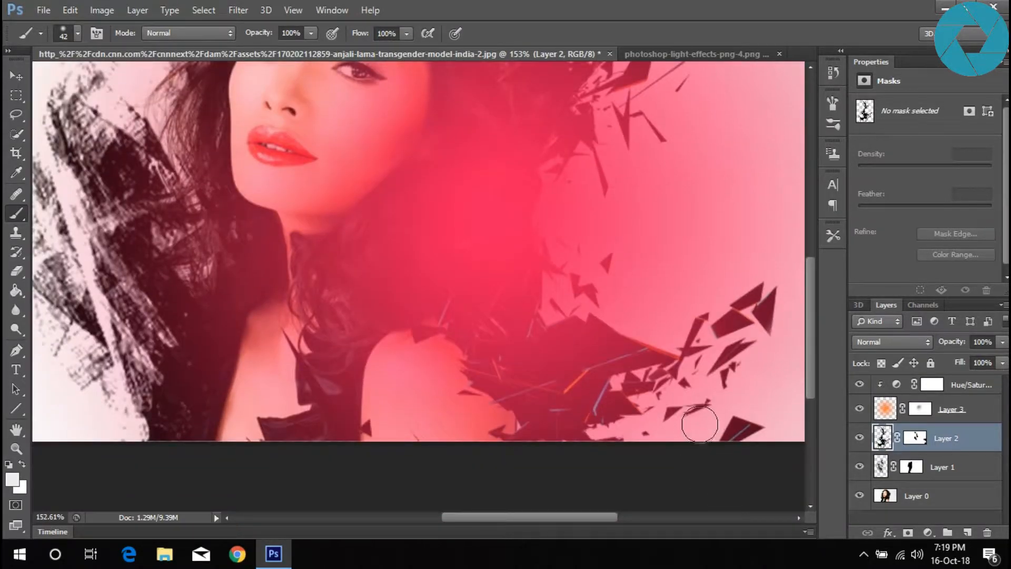
pyautogui.scroll(-2, 609, 300)
pyautogui.scroll(1, 575, 294)
pyautogui.scroll(-1, 575, 300)
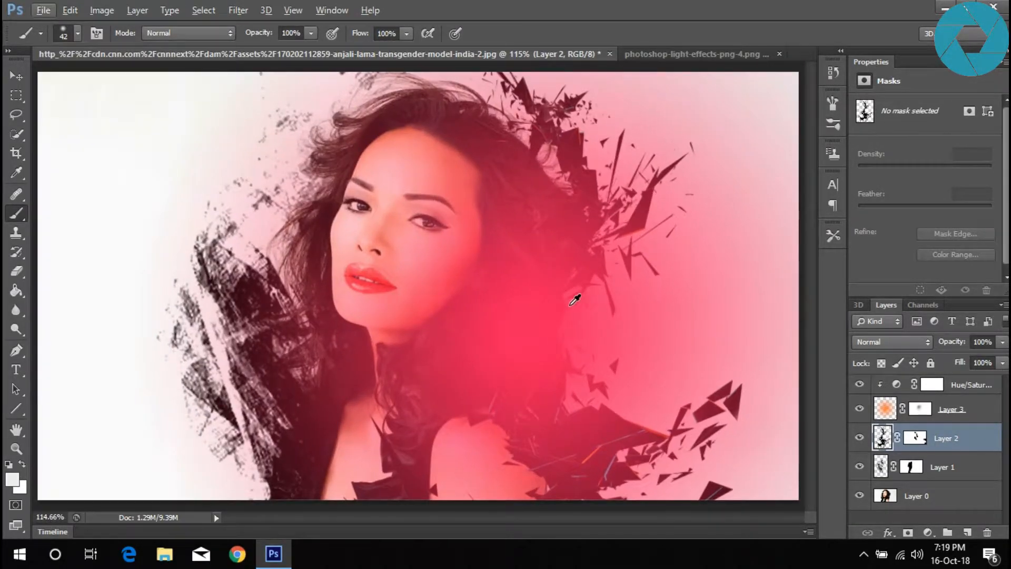
pyautogui.click(16, 76)
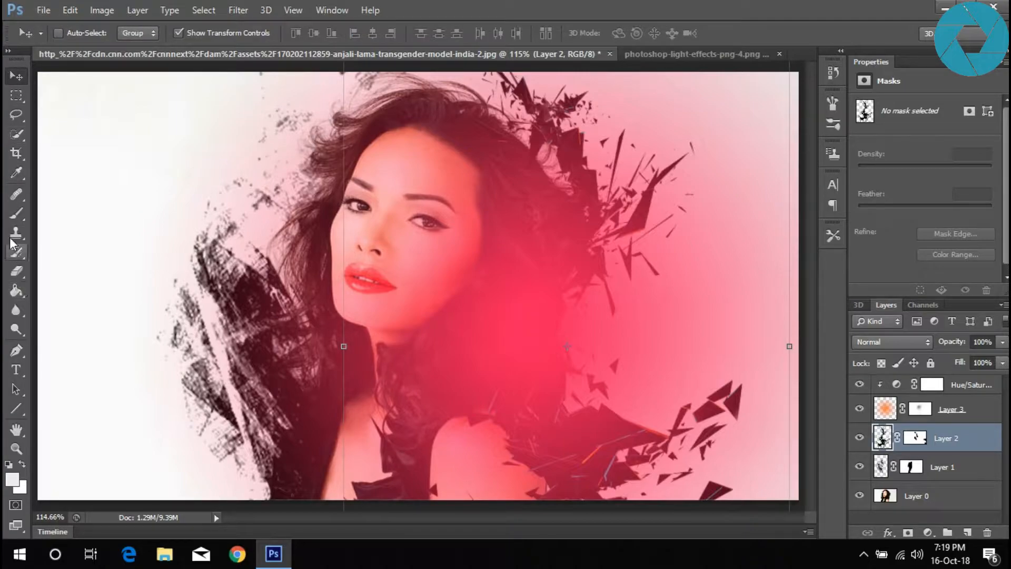
pyautogui.click(15, 213)
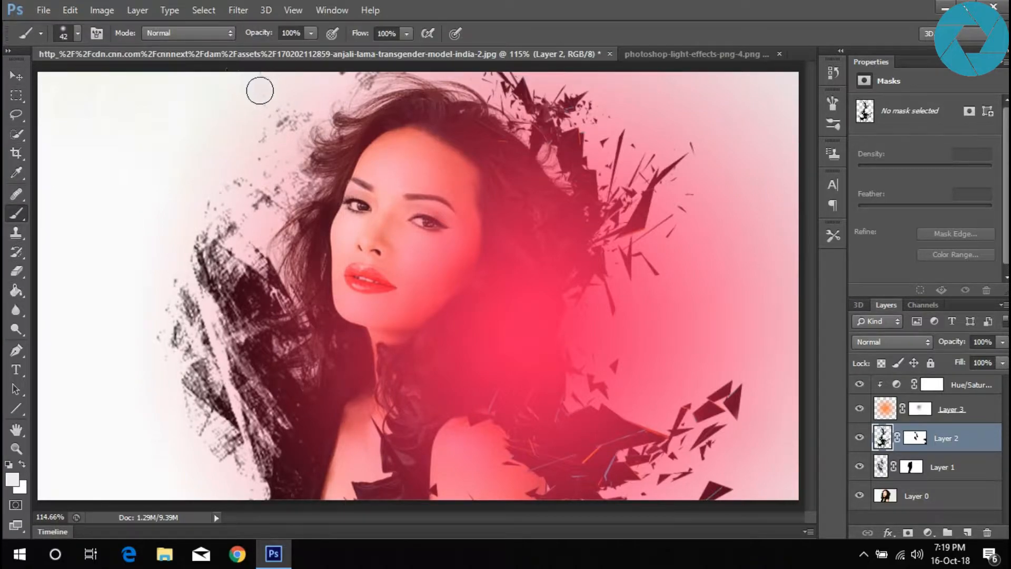
pyautogui.moveTo(262, 79); pyautogui.dragTo(260, 87)
pyautogui.scroll(-2, 167, 188)
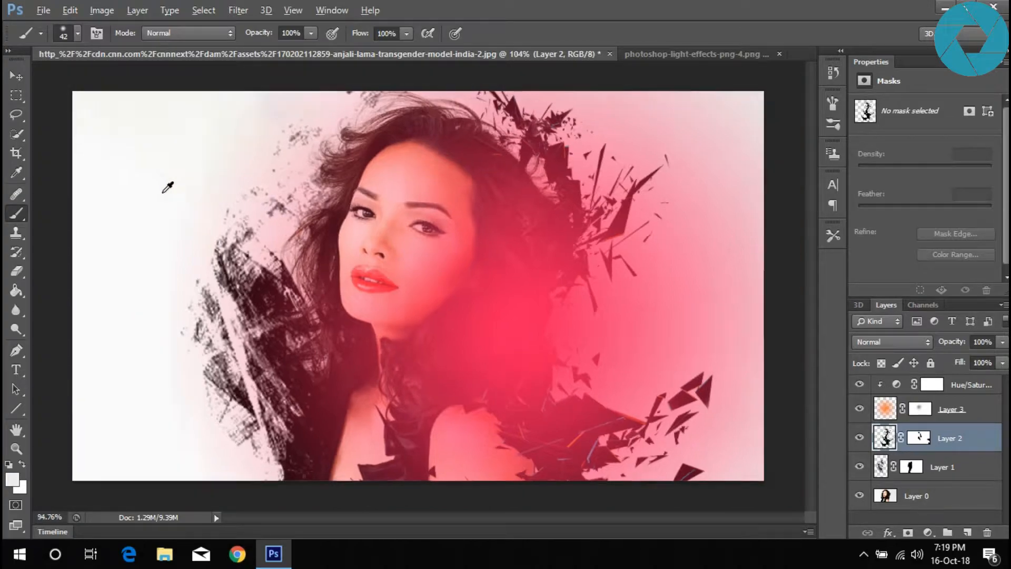
# Step: Switch to the Move tool and turn off Show Transform Controls
pyautogui.scroll(1, 275, 169)
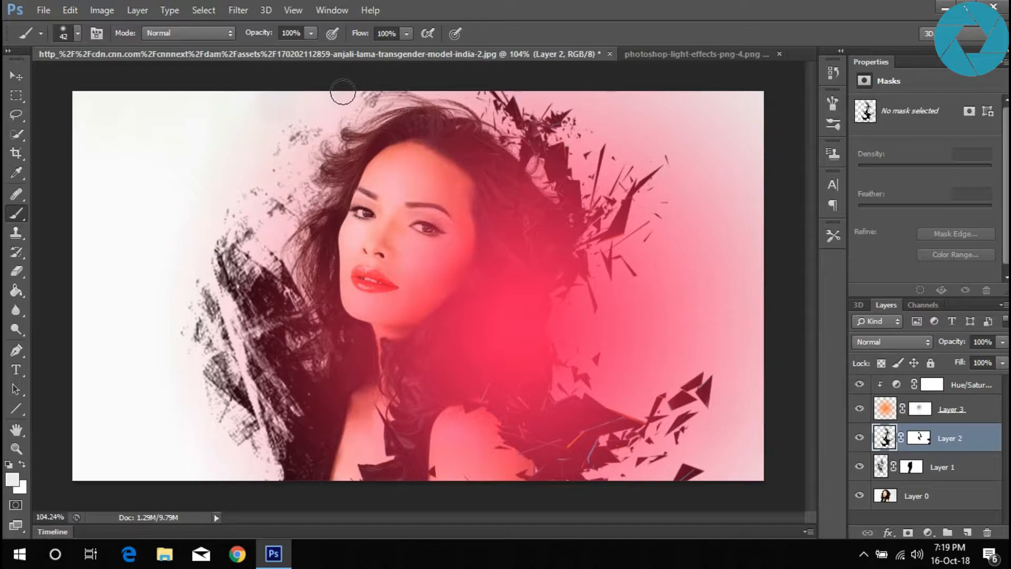
pyautogui.click(15, 76)
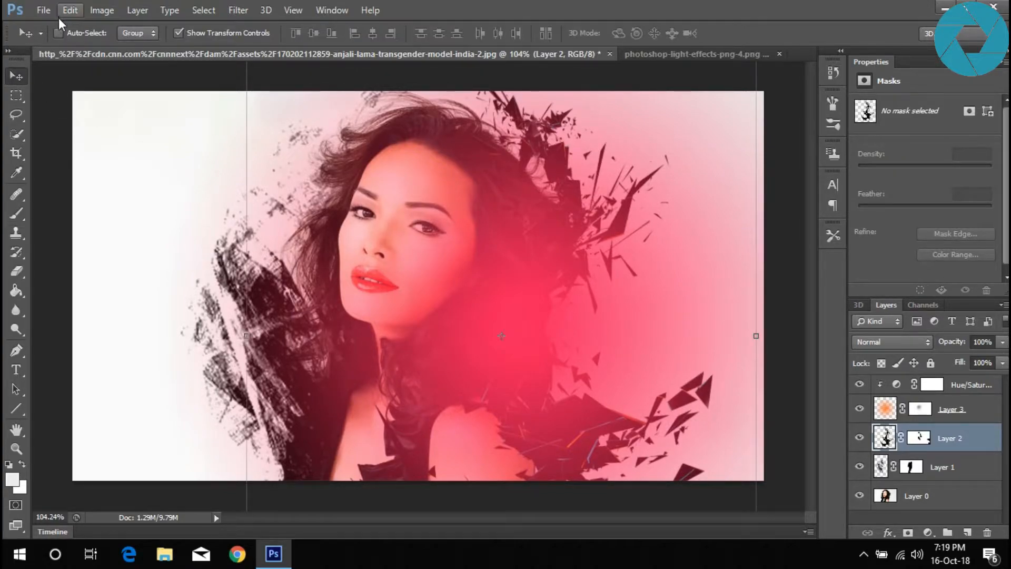
pyautogui.click(179, 32)
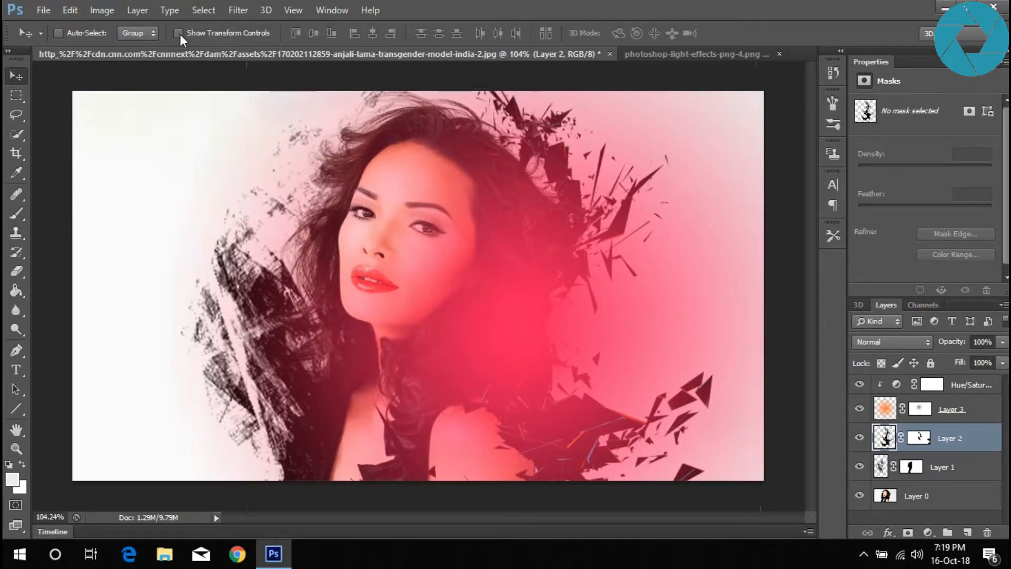